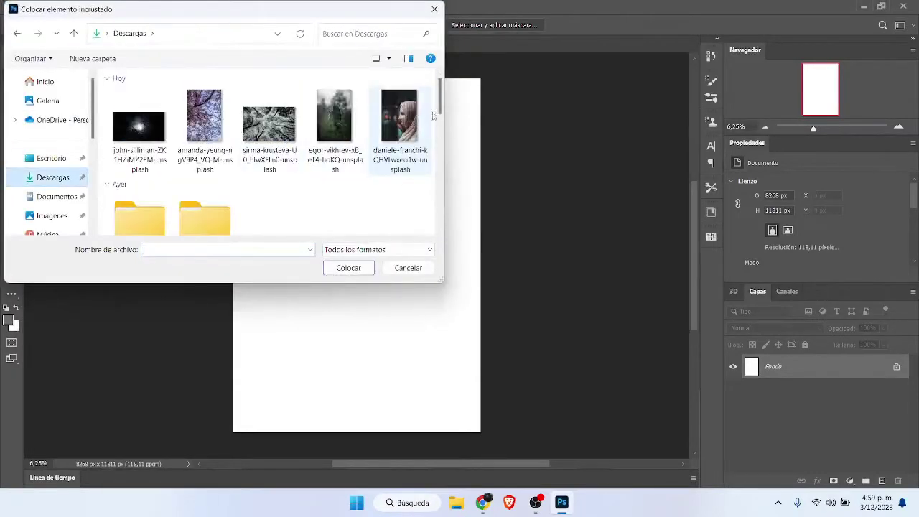
Place the veiled statue photo from the Descargas folder into the blank canvas as an embedded element.
click(400, 122)
click(350, 269)
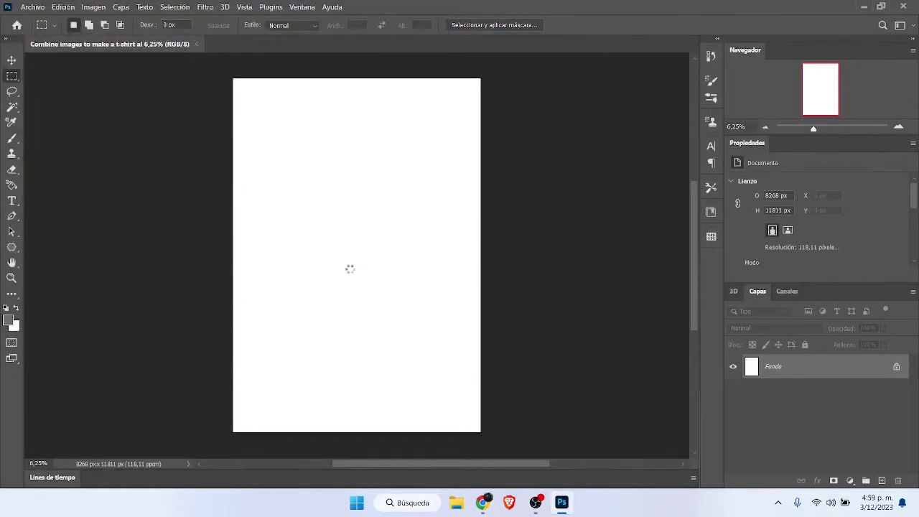
click(682, 24)
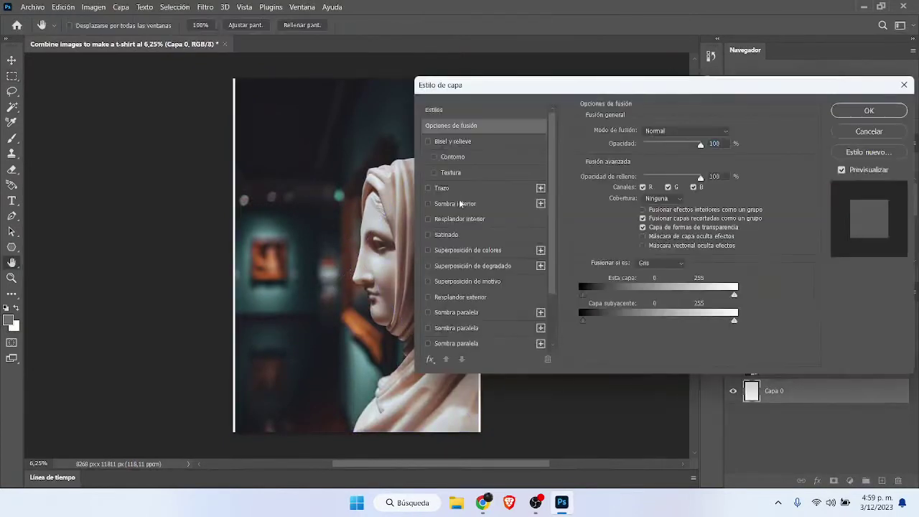
Add a solid black colour overlay effect to the white background layer, Capa 0.
click(468, 250)
click(733, 132)
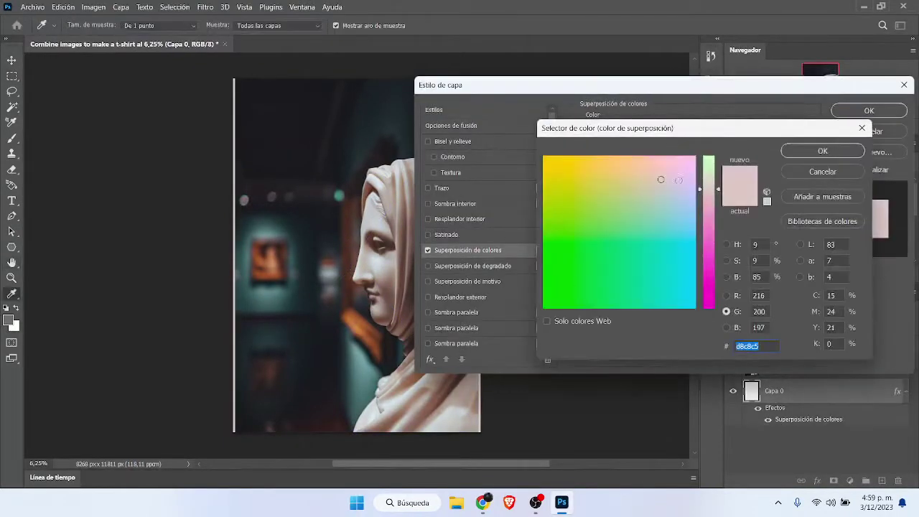
text(00c800)
click(706, 305)
click(824, 152)
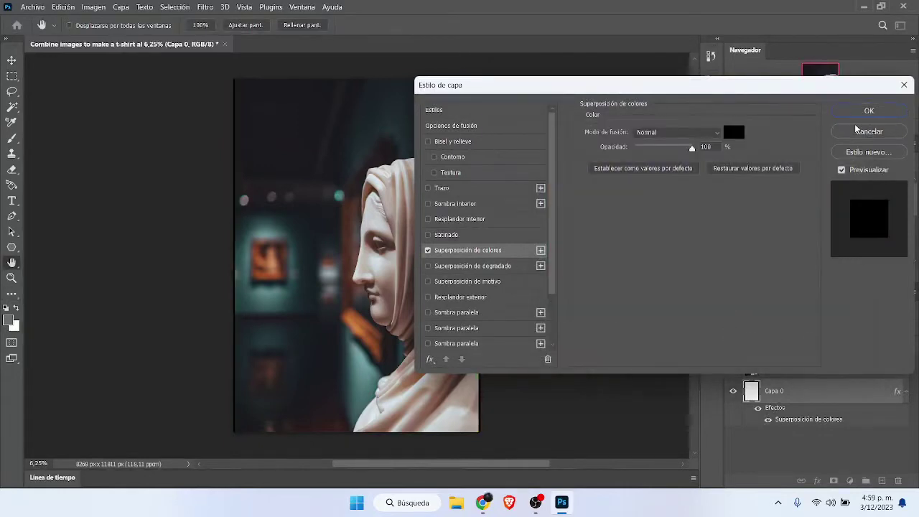
key(Return)
Place the broken-glass photo embedded at a size slightly larger than the canvas and move its layer above the statue layer.
click(32, 7)
click(82, 220)
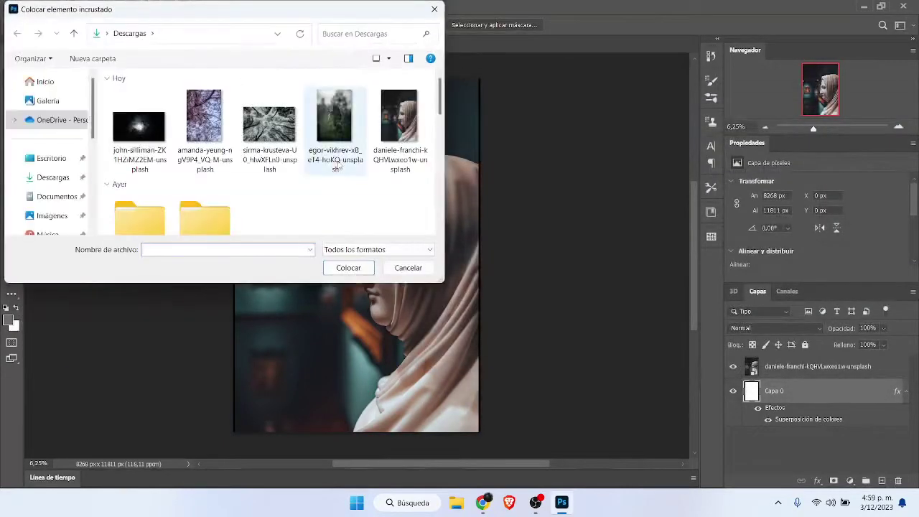
click(334, 126)
click(348, 267)
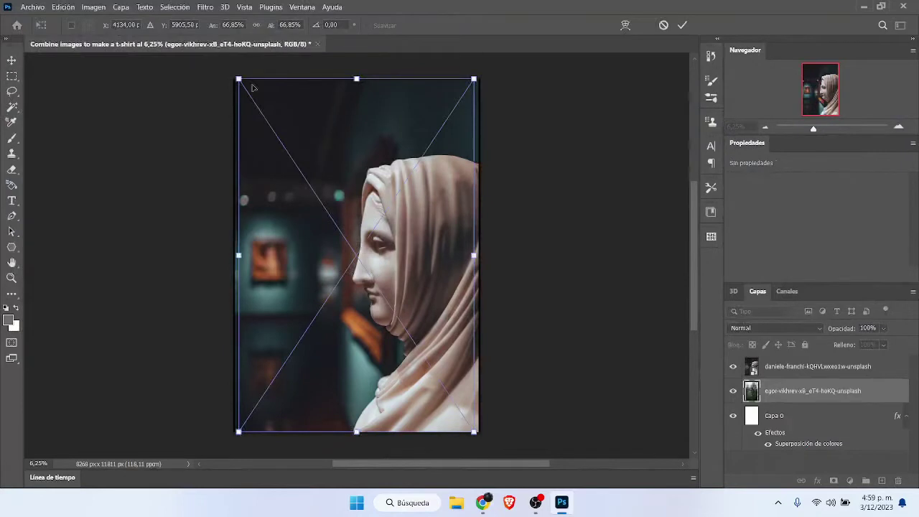
drag(240, 79, 224, 73)
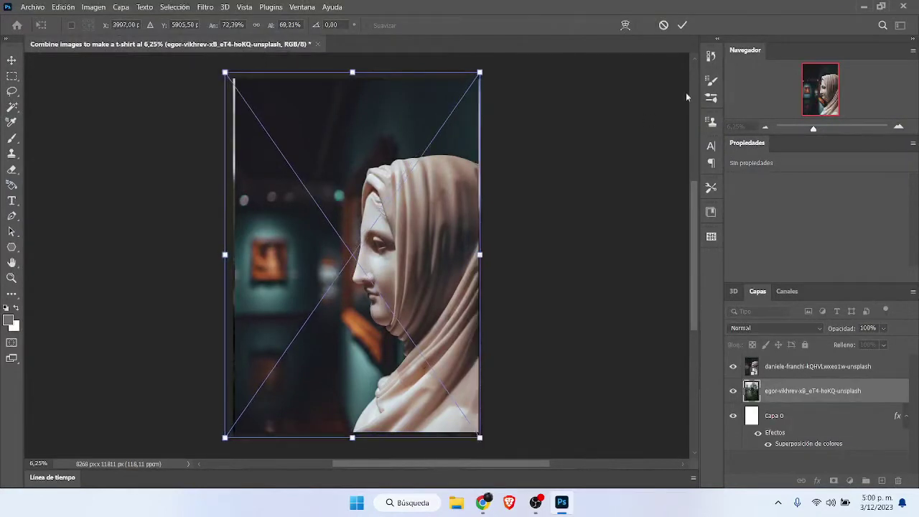
click(682, 25)
drag(804, 352, 794, 356)
click(13, 58)
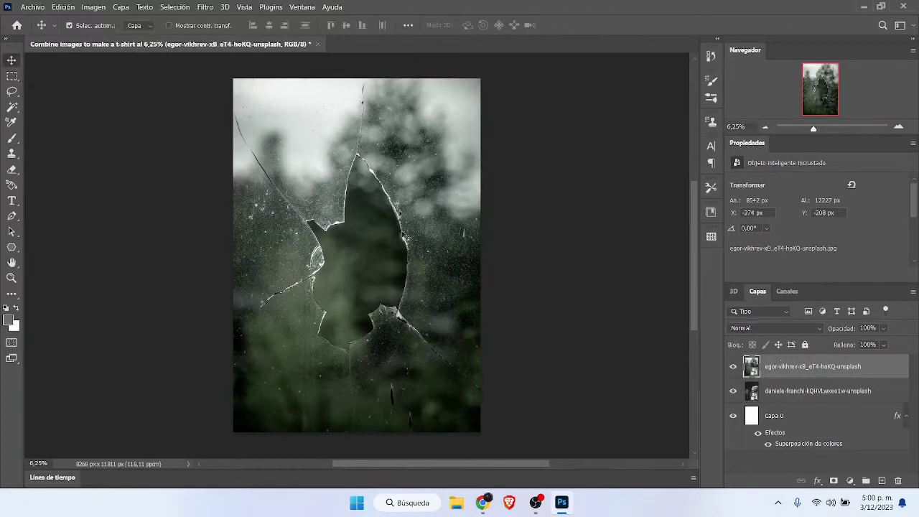
Place the bare treetops photo embedded, rotated about 90° and stretched to fill the whole canvas.
click(32, 7)
click(133, 223)
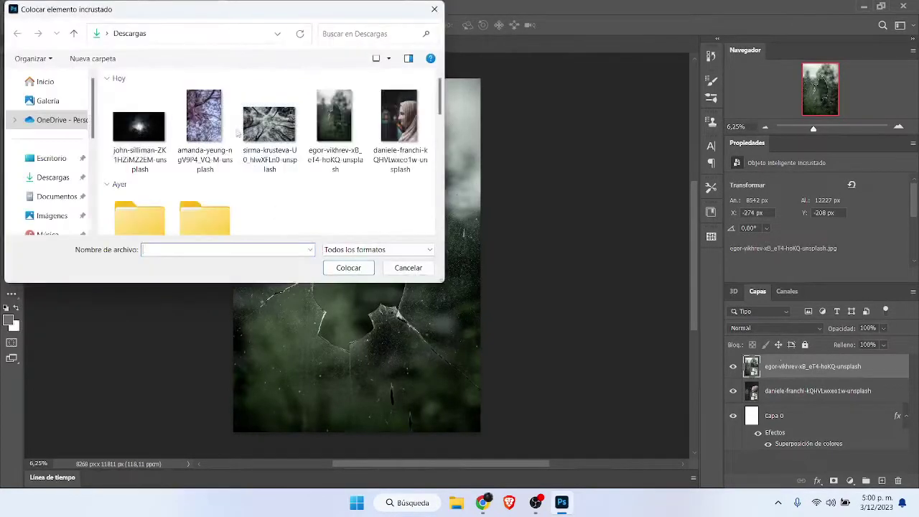
double_click(268, 125)
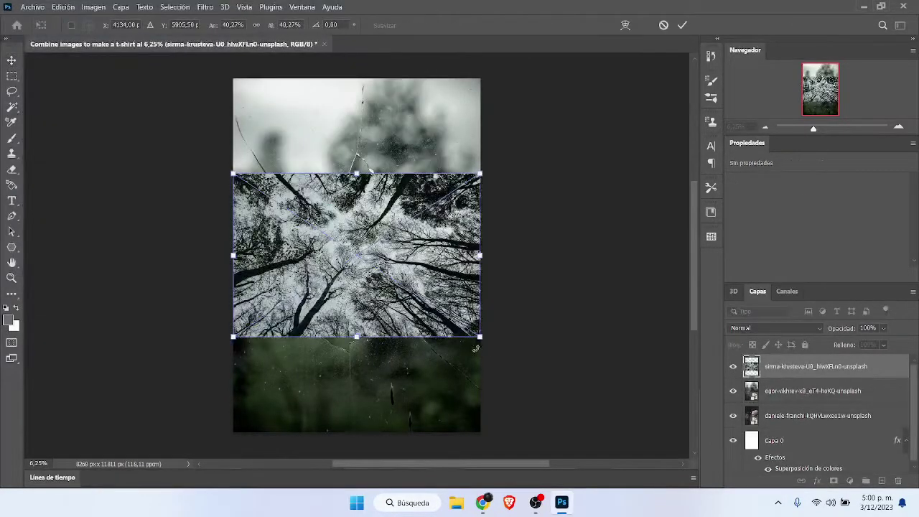
drag(481, 362, 259, 403)
drag(359, 377, 365, 429)
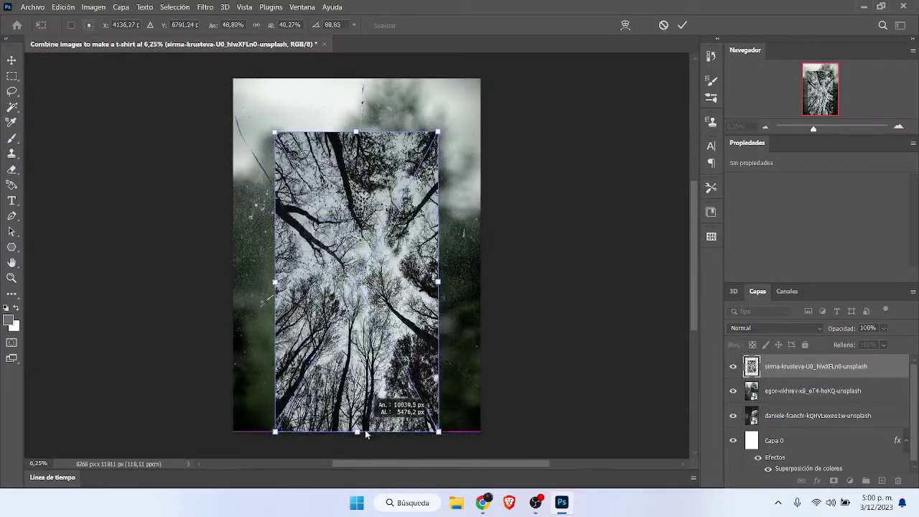
drag(439, 131, 478, 78)
drag(277, 255, 232, 255)
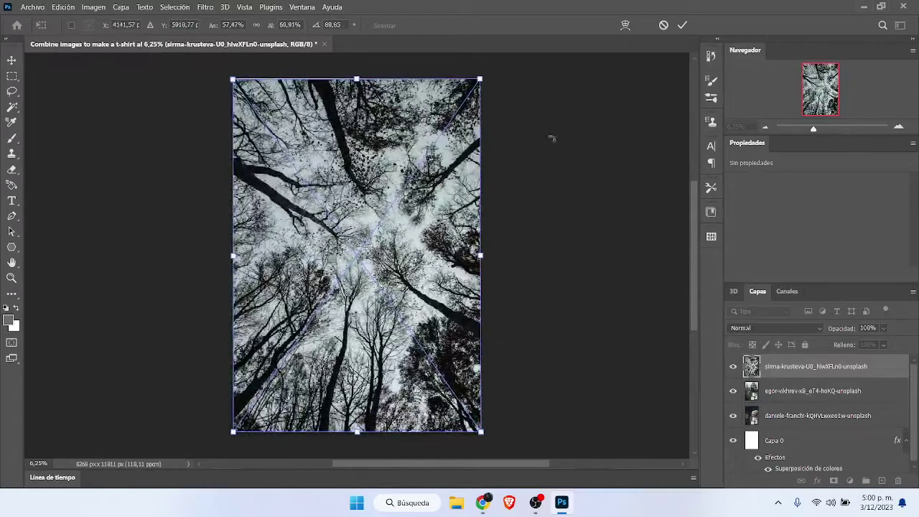
click(682, 27)
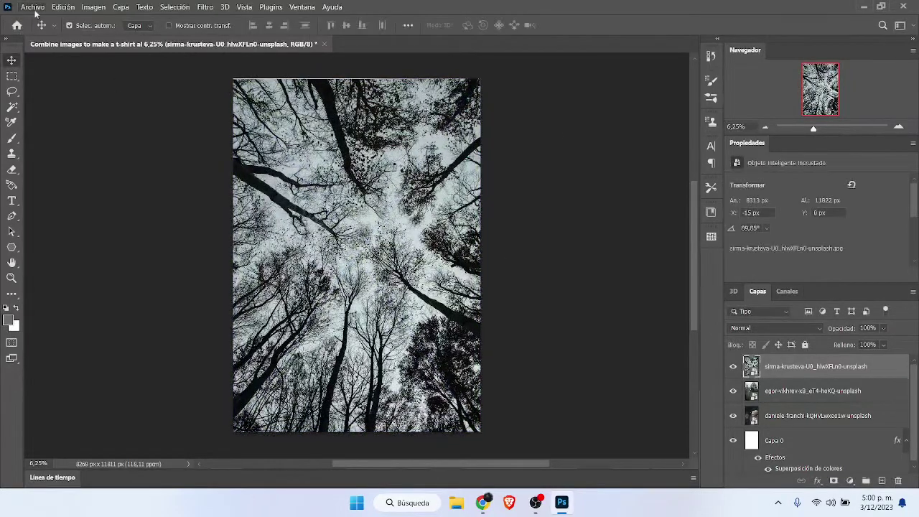
Place the pink blossom photo embedded and widen it to about 8313 px so it covers the canvas.
click(33, 7)
click(71, 219)
click(204, 122)
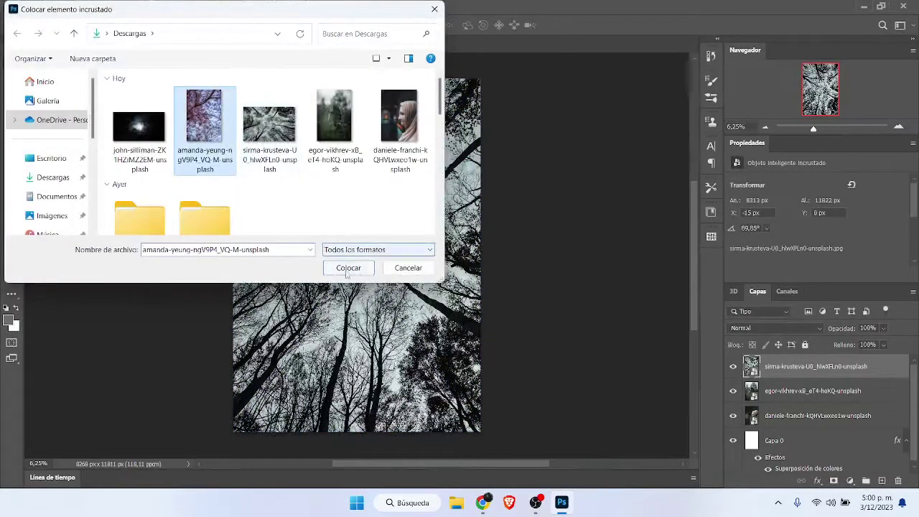
click(348, 270)
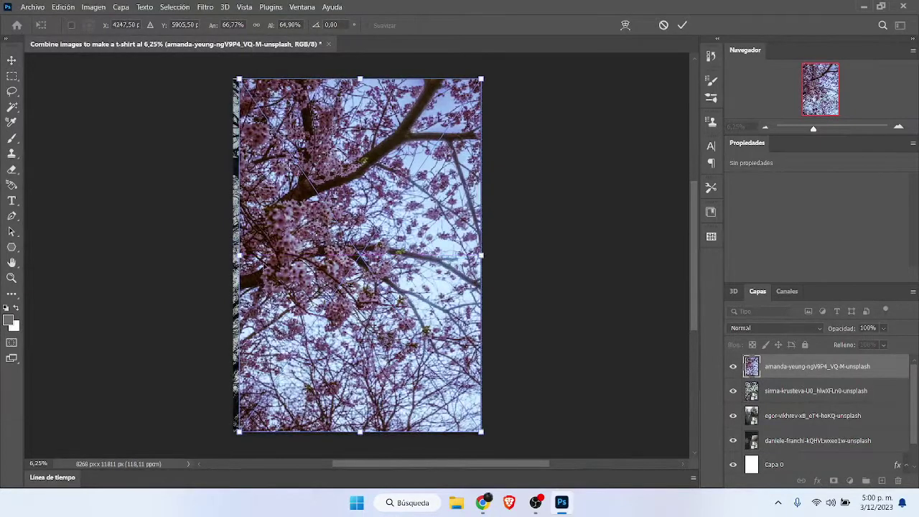
drag(240, 255, 234, 255)
click(681, 28)
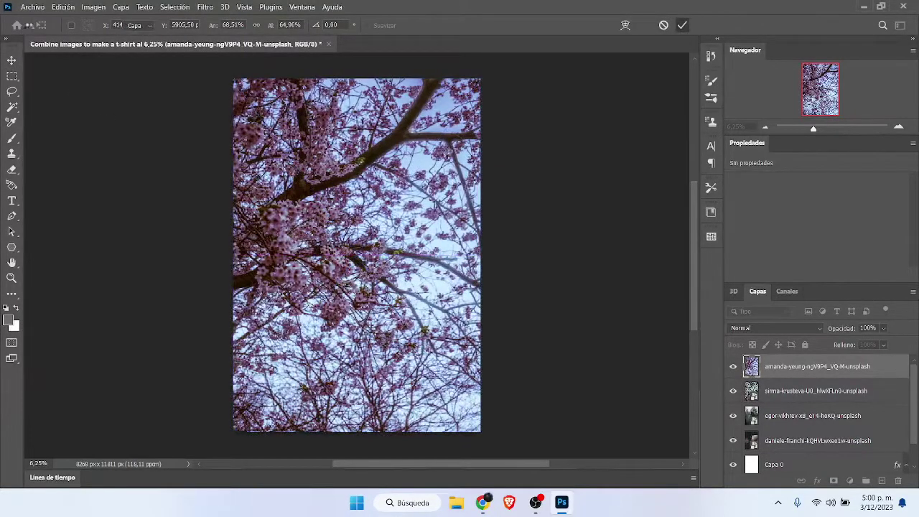
Place the moonlit night sky photo embedded and enlarge it to about 15880 × 12019 px to cover the canvas.
click(33, 7)
click(71, 221)
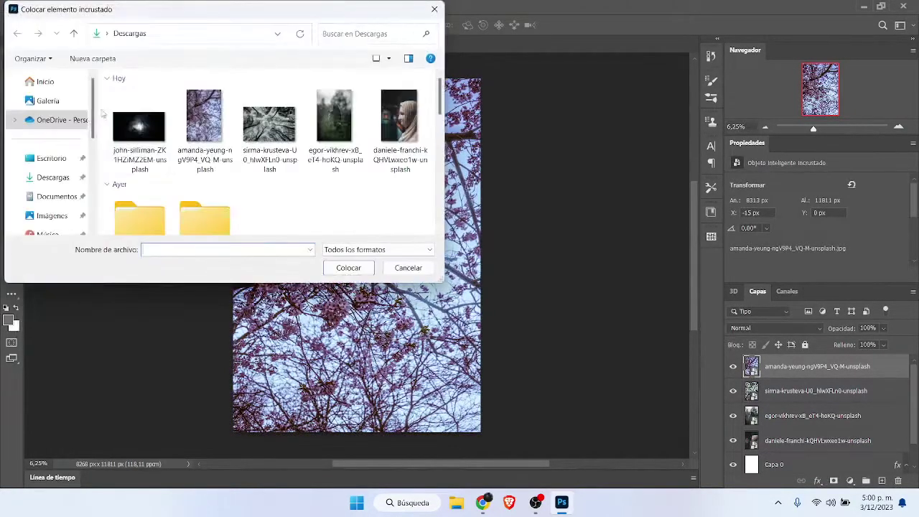
click(139, 127)
click(349, 267)
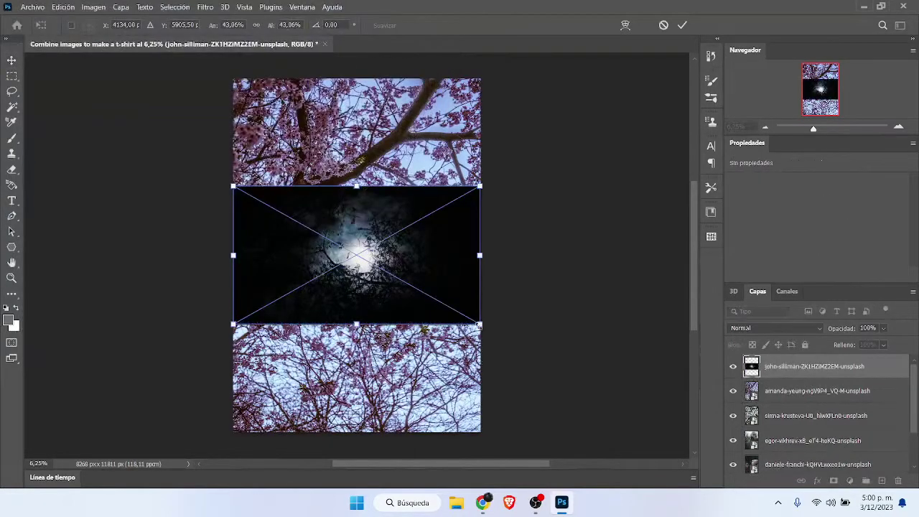
drag(479, 324, 538, 435)
drag(233, 185, 64, 80)
drag(419, 185, 493, 185)
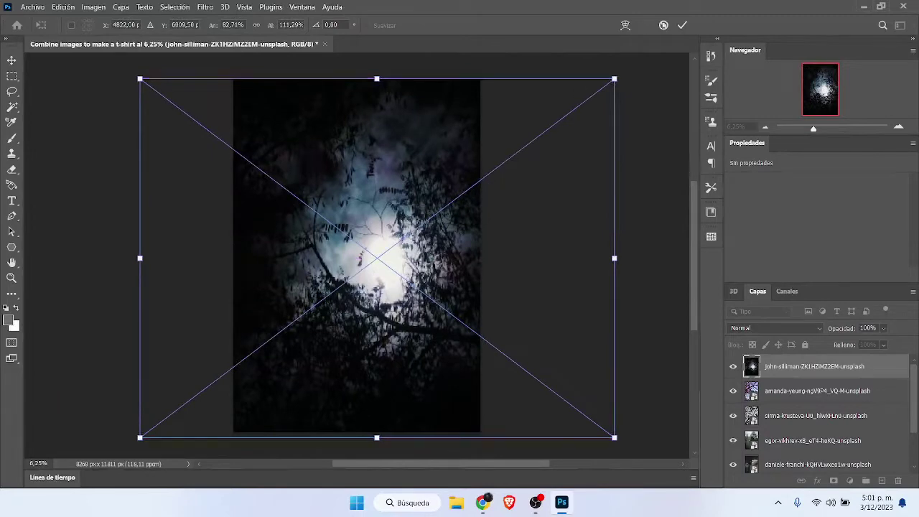
click(683, 25)
Hide the moon, pink blossom and treetops layers.
click(734, 366)
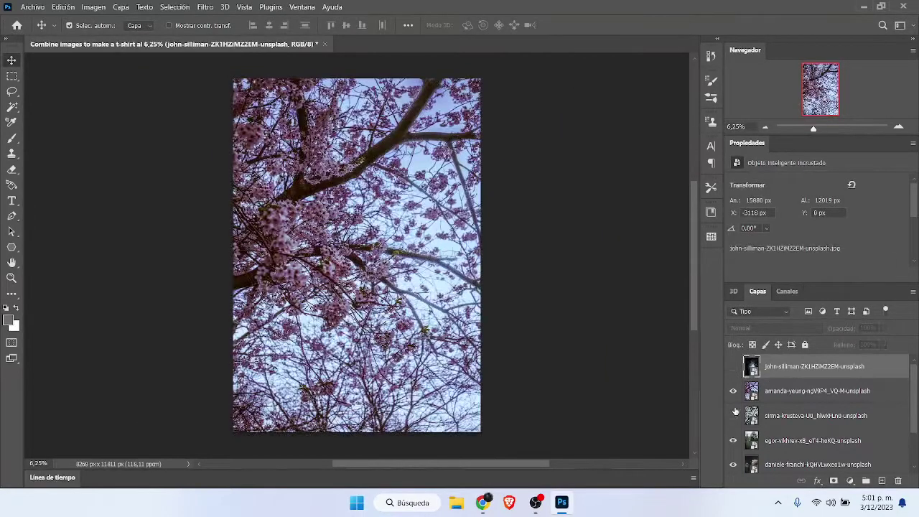
click(734, 415)
click(733, 391)
Set the blend mode of the broken-glass layer to Trama.
click(811, 440)
click(776, 328)
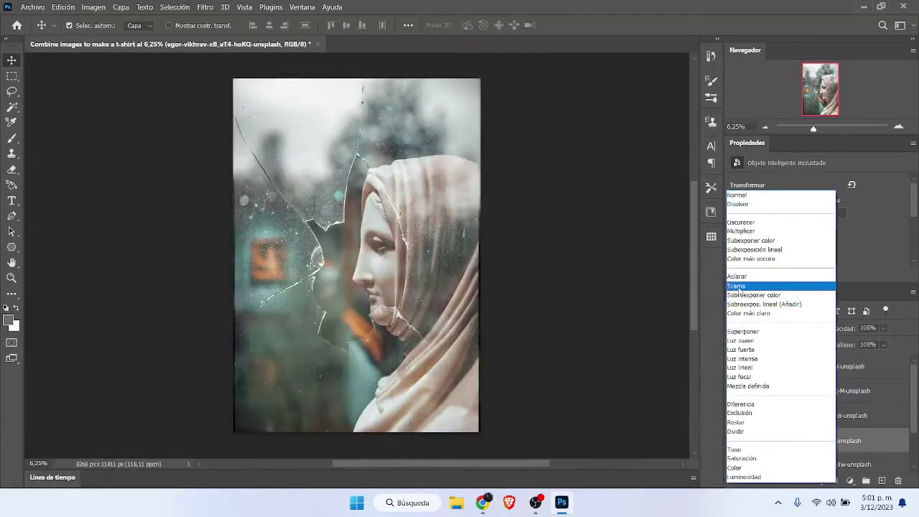
click(740, 289)
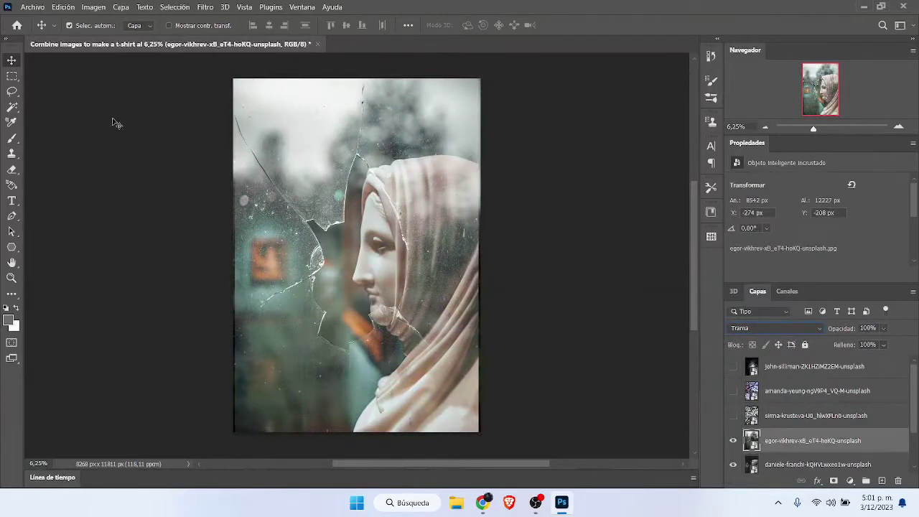
click(33, 6)
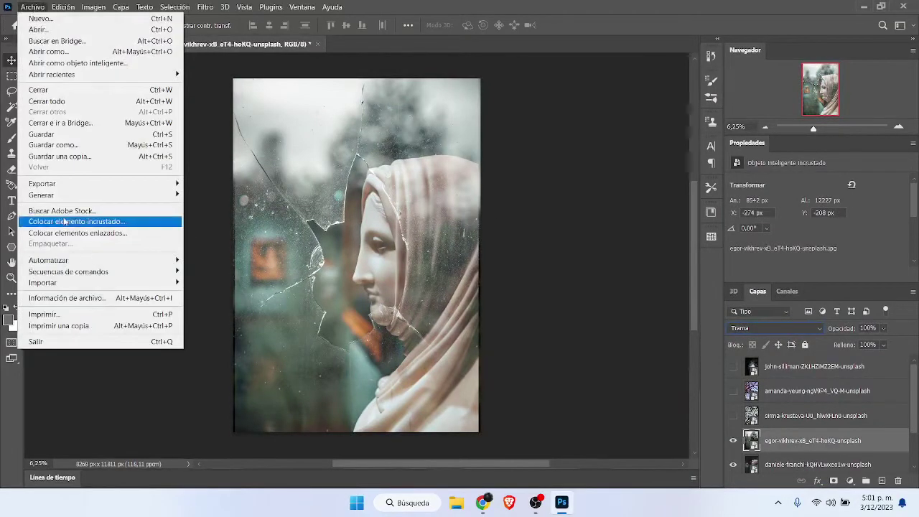
click(64, 221)
click(405, 269)
Show the treetops layer and blend it with mode Superponer at 55% opacity.
click(733, 416)
click(790, 415)
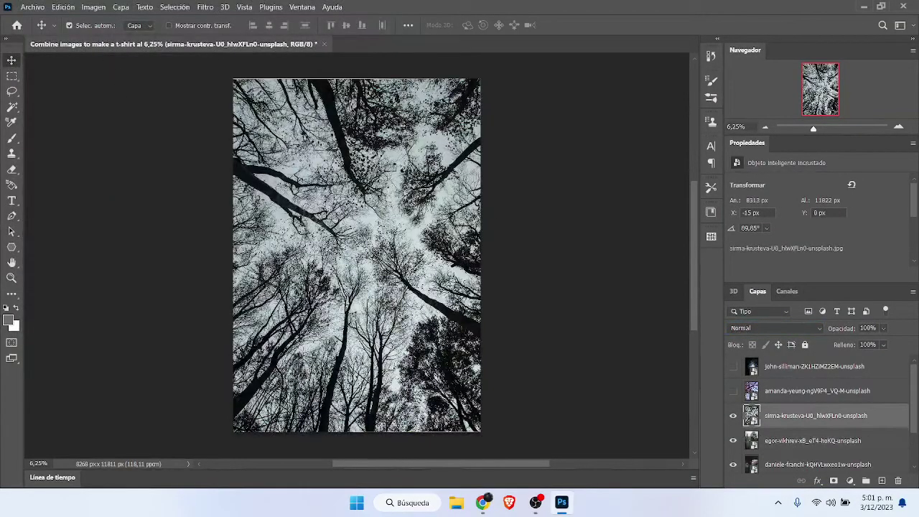
click(776, 328)
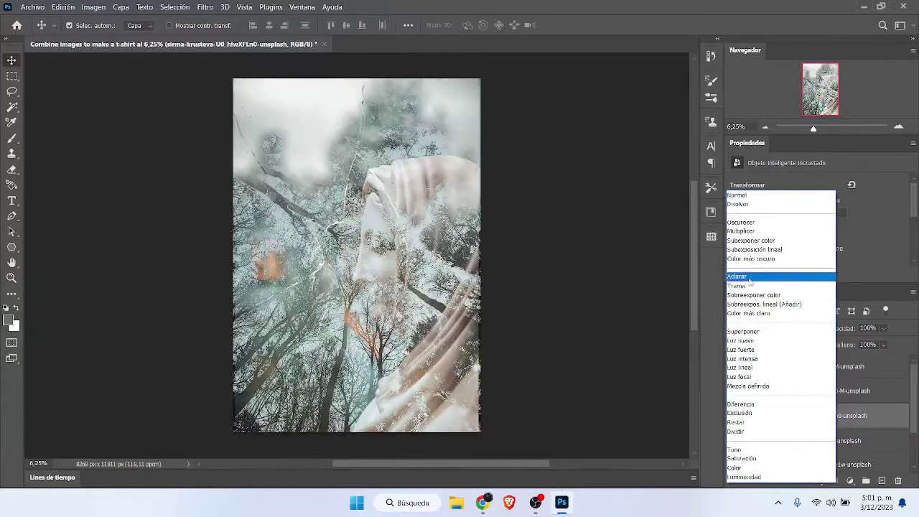
click(752, 333)
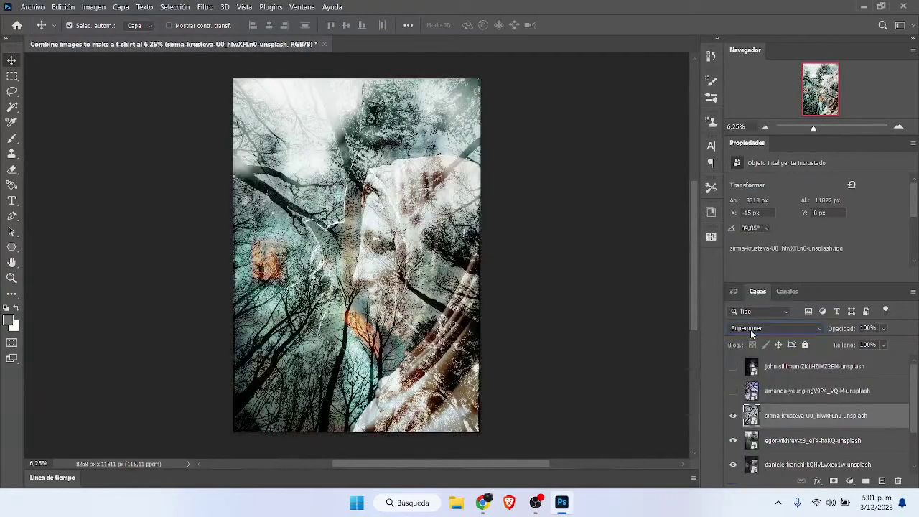
click(883, 329)
drag(898, 342, 871, 344)
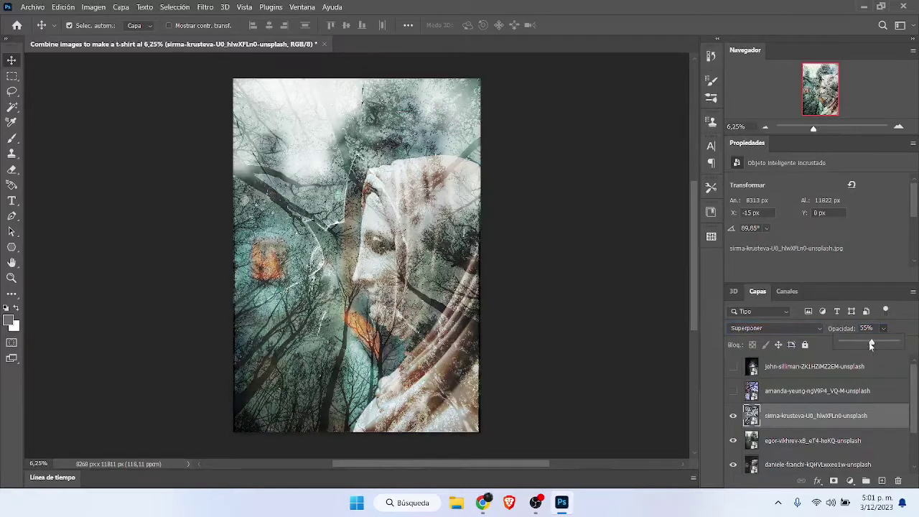
Show the pink blossom layer and blend it with mode Luz suave at 34% opacity.
click(731, 391)
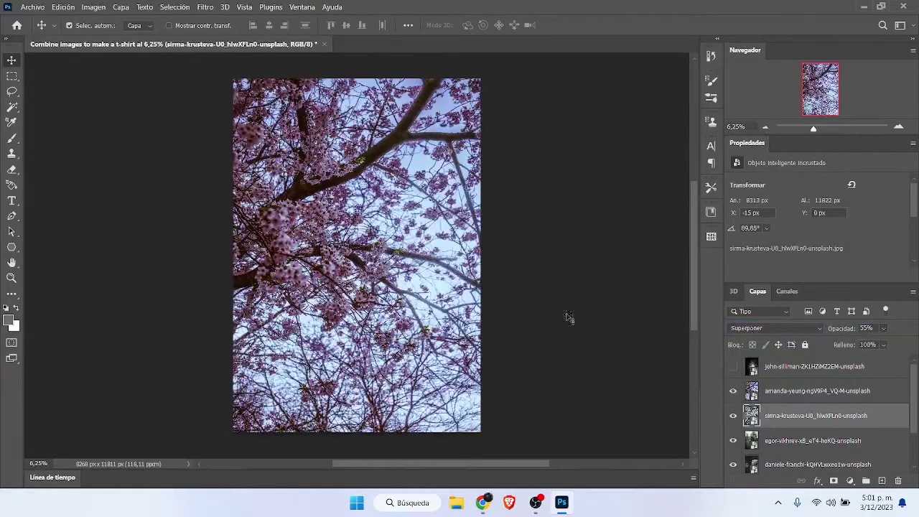
click(775, 329)
click(774, 332)
click(786, 388)
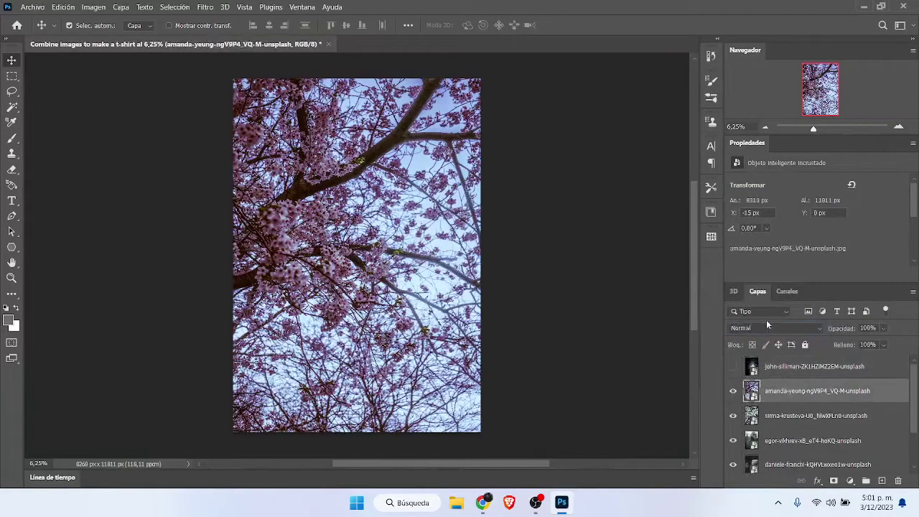
click(767, 328)
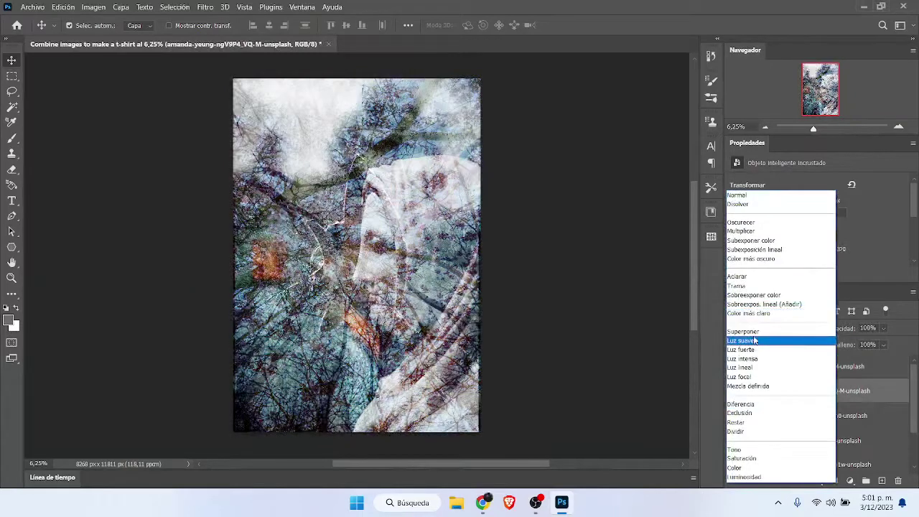
click(755, 341)
click(882, 329)
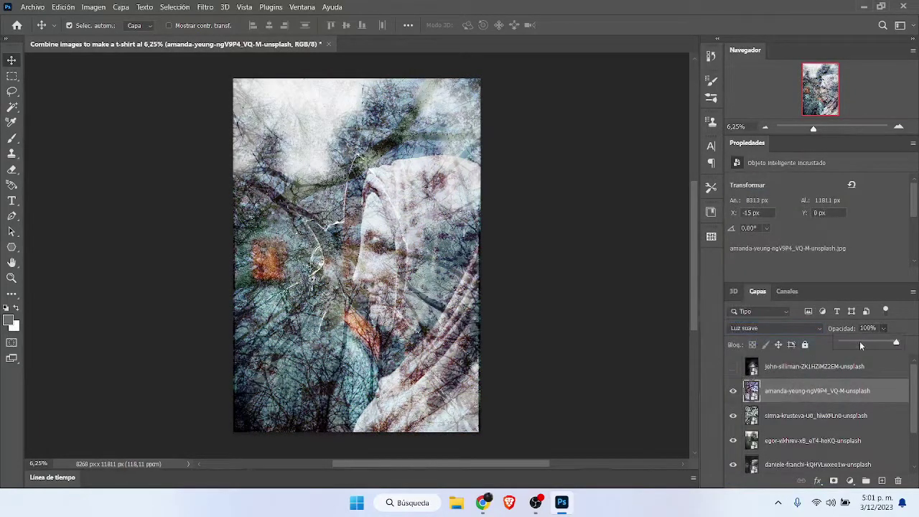
click(860, 341)
Show the moon layer and blend it with mode Luz fuerte at 40% opacity.
click(732, 366)
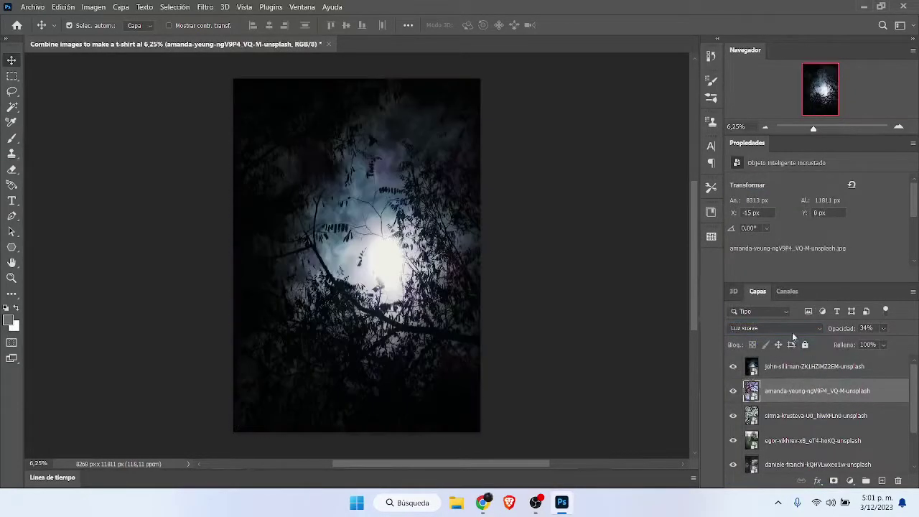
click(811, 366)
click(775, 328)
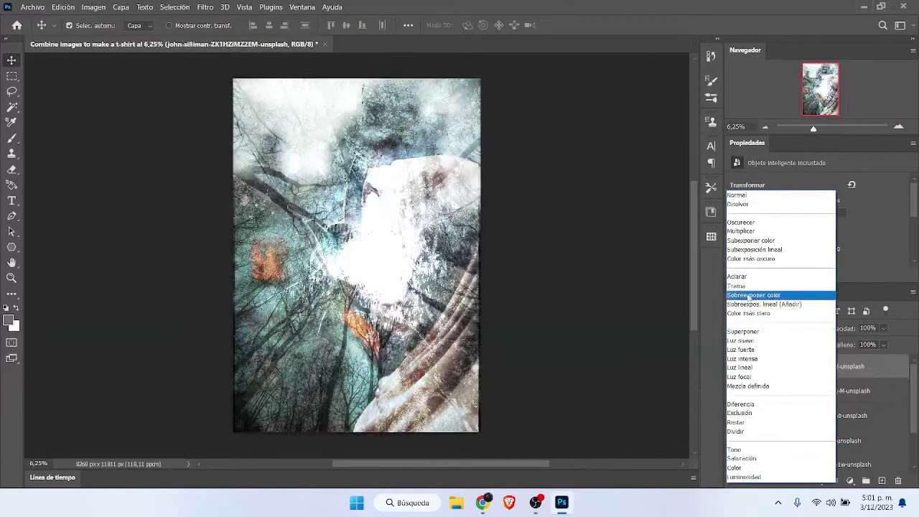
click(761, 350)
click(884, 330)
click(862, 339)
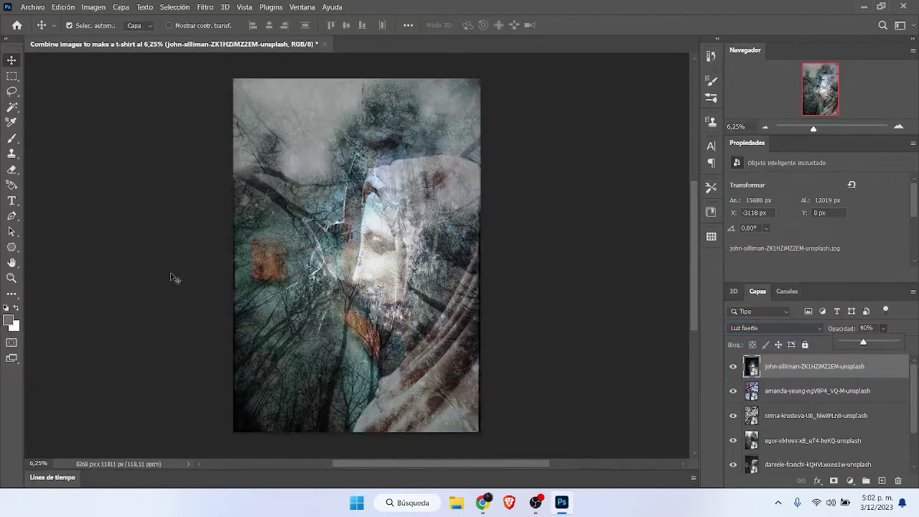
Activate the Brush tool and add a layer mask to the moon layer.
click(15, 137)
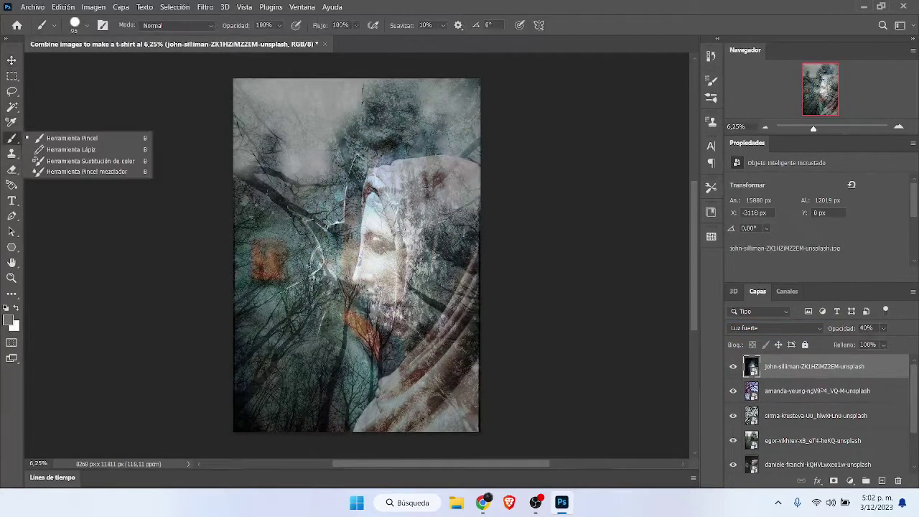
click(833, 479)
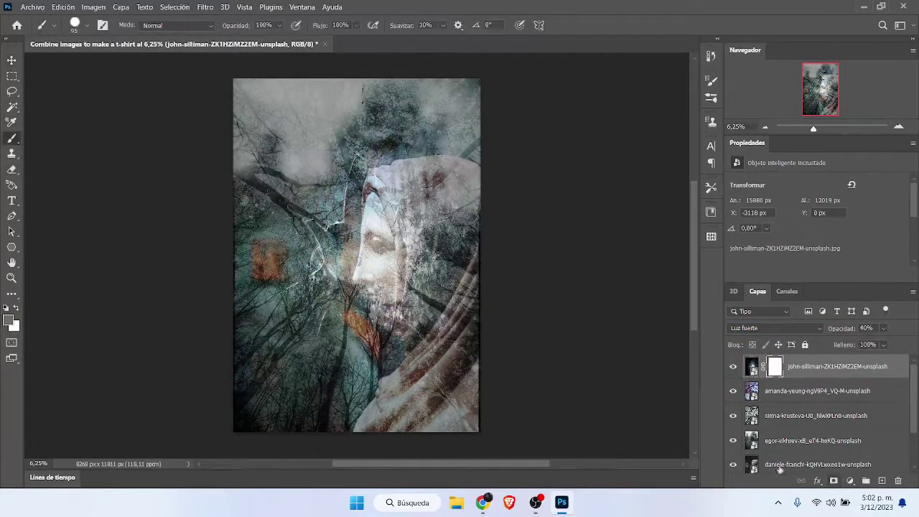
click(89, 26)
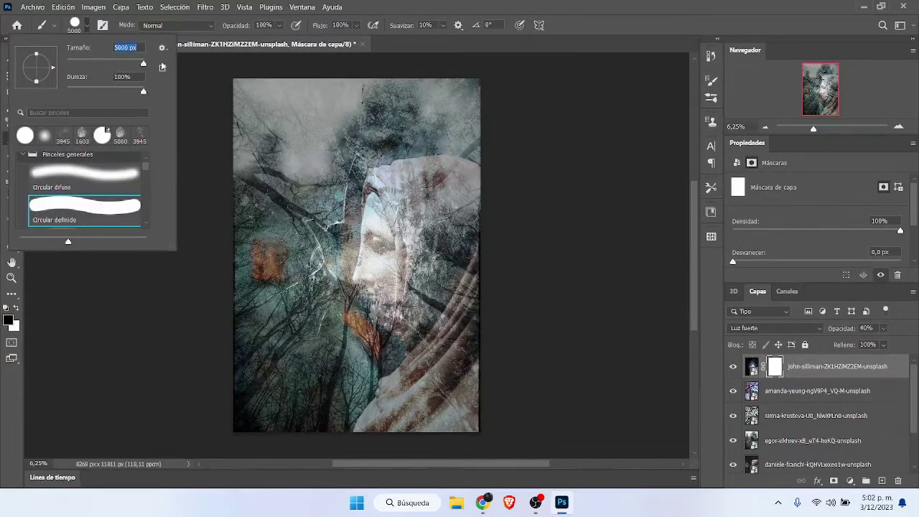
click(467, 273)
click(405, 273)
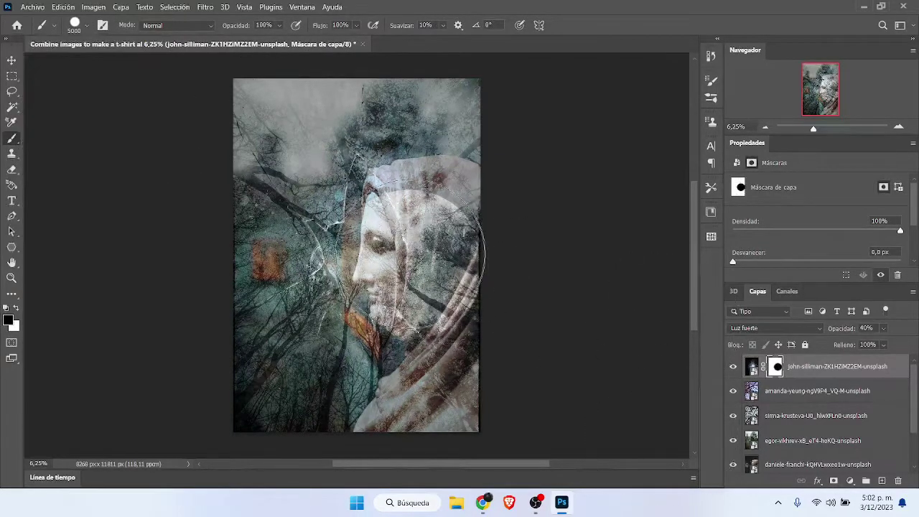
mouse_move(410, 255)
mouse_down()
mouse_move(383, 245)
mouse_move(429, 230)
mouse_move(377, 288)
mouse_move(479, 291)
mouse_up()
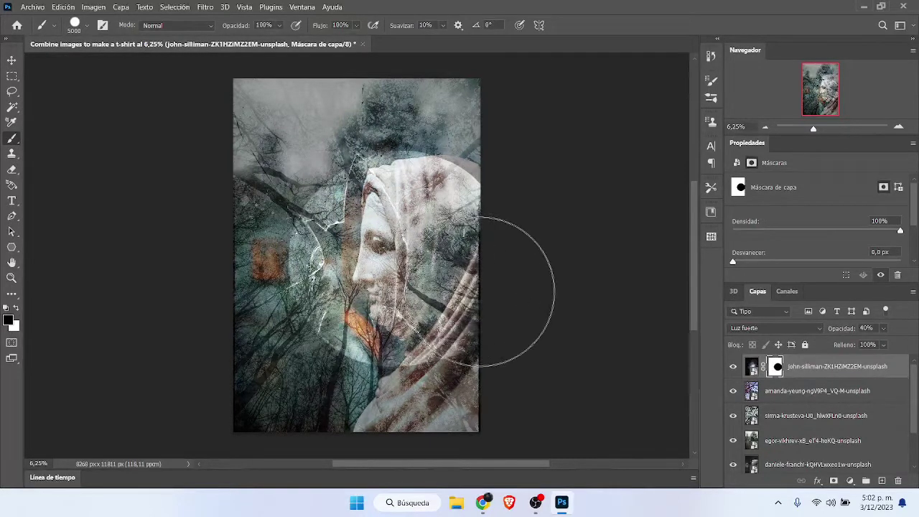
key(ctrl+z)
key(ctrl+z)
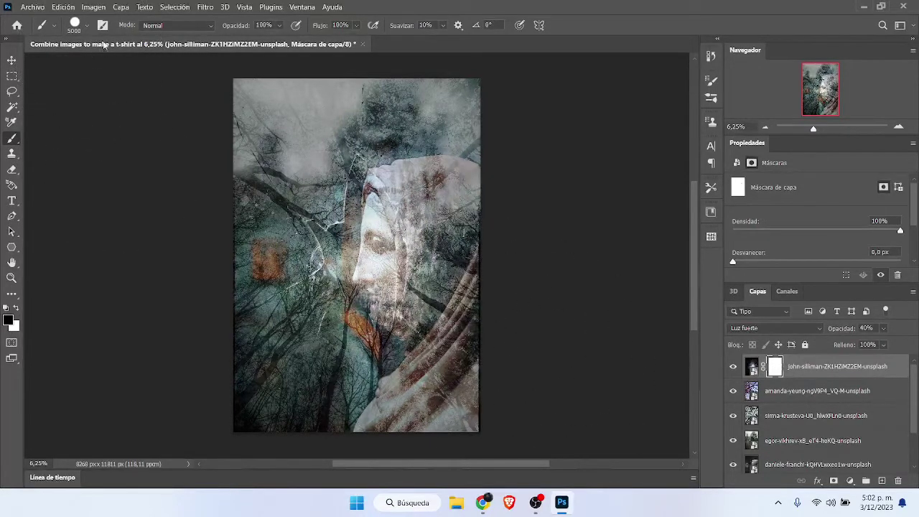
Pick the soft Circular difuso brush at 188 px and paint black on the moon layer's mask over the figure's face.
click(87, 26)
click(84, 175)
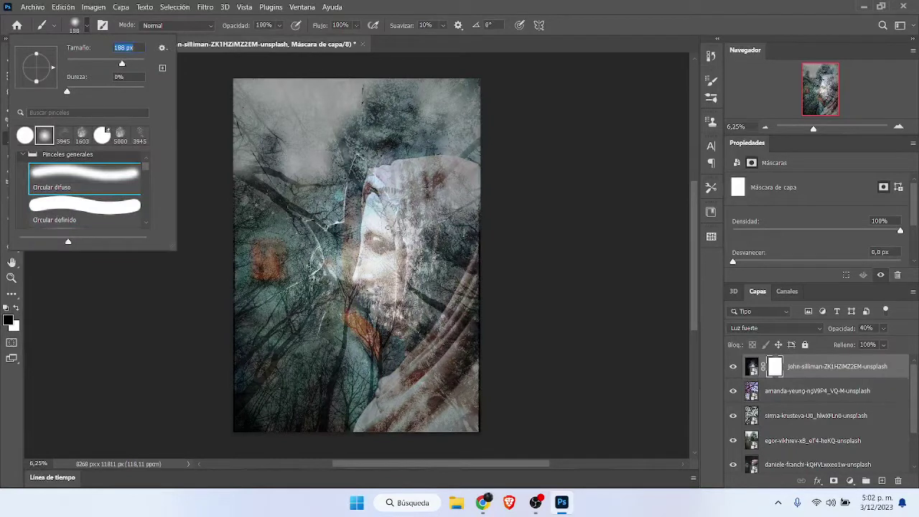
click(388, 227)
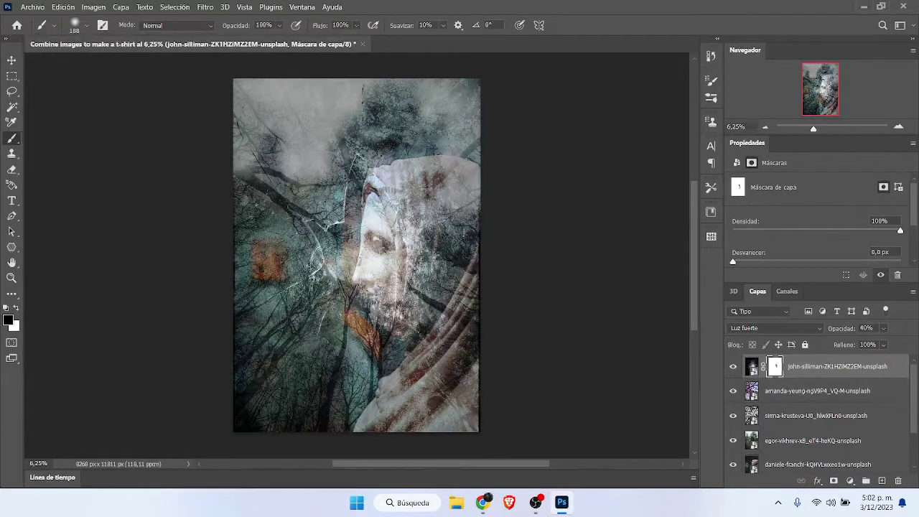
Enlarge the brush to 497 px and paint black on the moon layer's mask over the face, veil and shoulder.
click(87, 25)
click(124, 66)
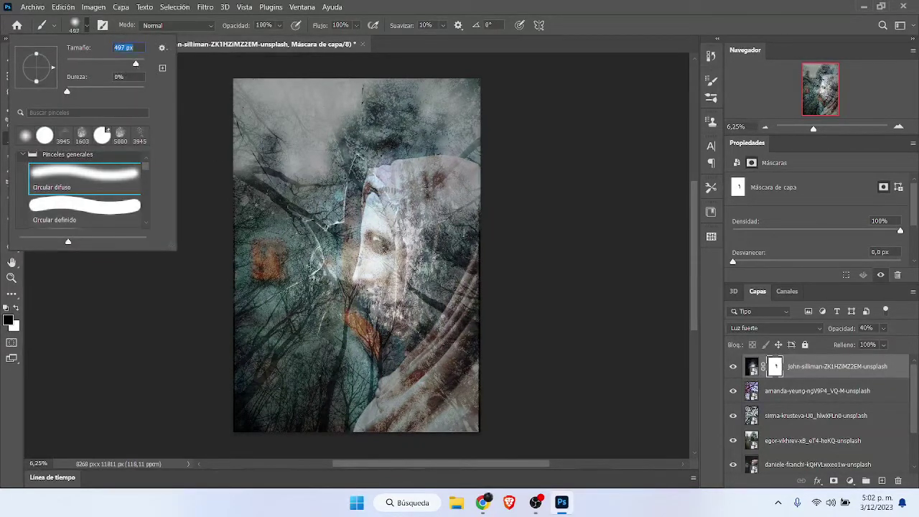
key(Return)
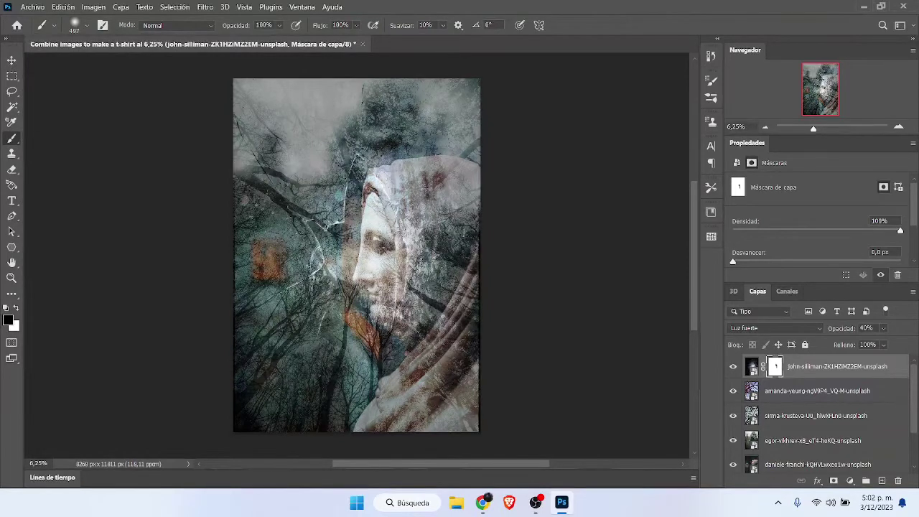
mouse_move(402, 162)
mouse_down()
mouse_move(467, 167)
mouse_move(468, 303)
mouse_move(451, 327)
mouse_move(435, 330)
mouse_move(459, 265)
mouse_move(441, 296)
mouse_up()
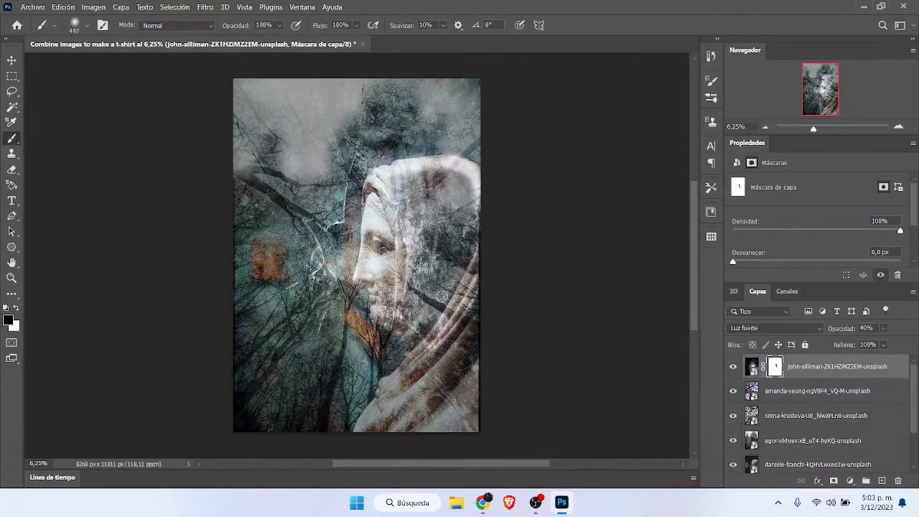
mouse_move(415, 341)
mouse_down()
mouse_move(445, 276)
mouse_move(463, 183)
mouse_move(406, 192)
mouse_up()
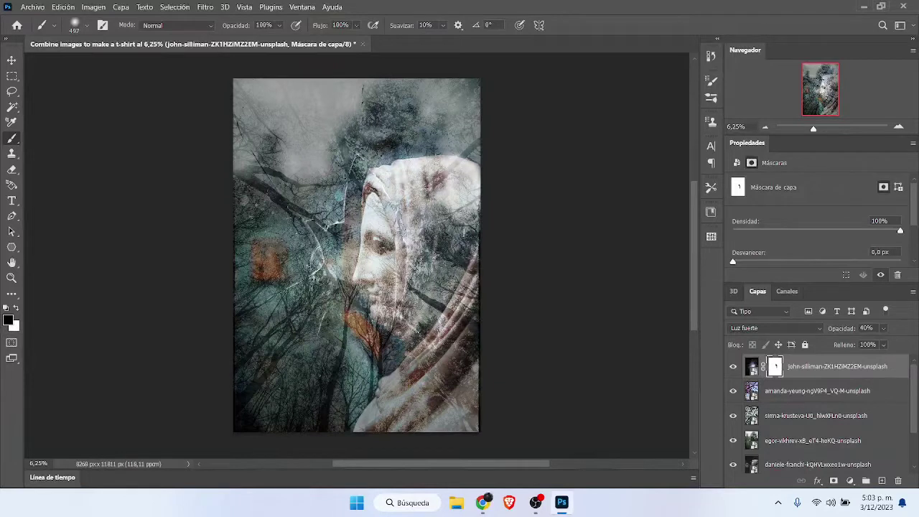
Add a layer mask to the pink blossom layer and paint out a small spot on it.
click(751, 390)
click(834, 481)
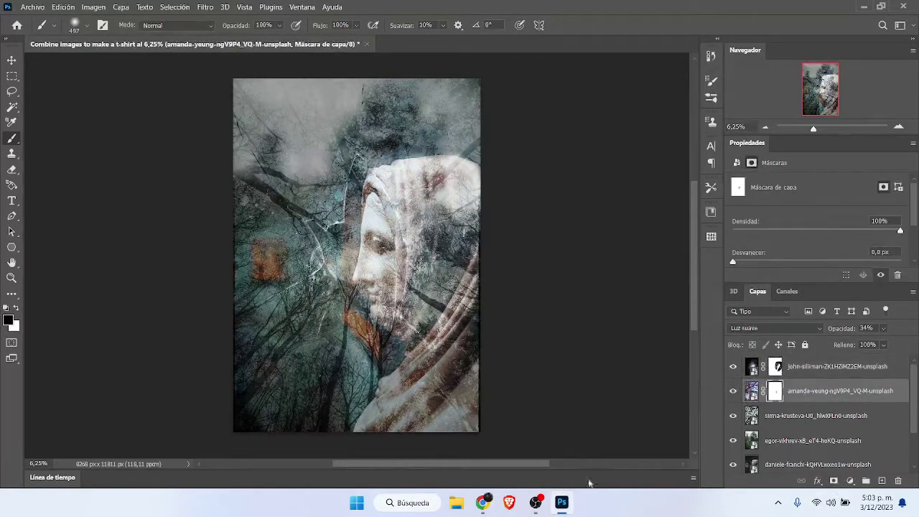
Compare the composite with and without the treetops layer and the foggy forest layer by toggling their visibility.
click(765, 415)
click(733, 415)
click(734, 416)
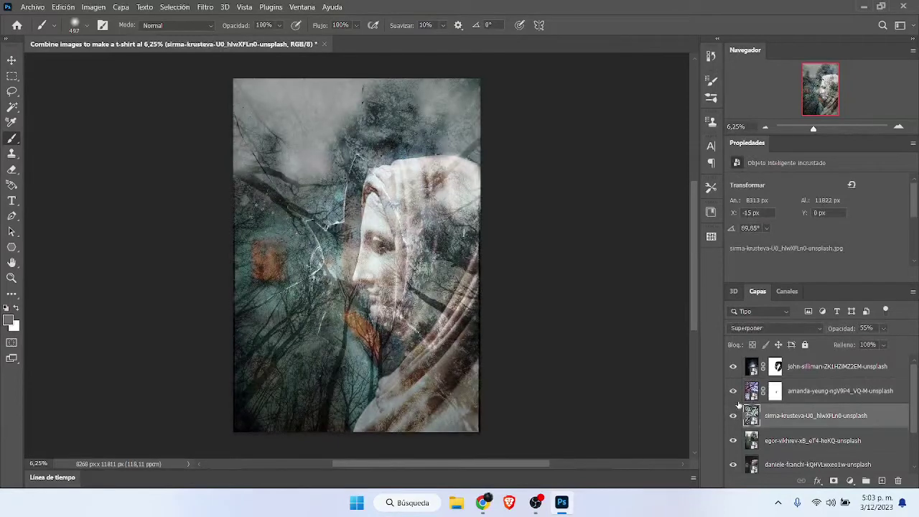
click(733, 440)
click(734, 440)
click(733, 441)
click(734, 441)
Group all the photo layers above Capa 0 into one layer group.
scroll(916, 404, down, 2)
click(902, 440)
click(861, 433)
scroll(916, 409, up, 1)
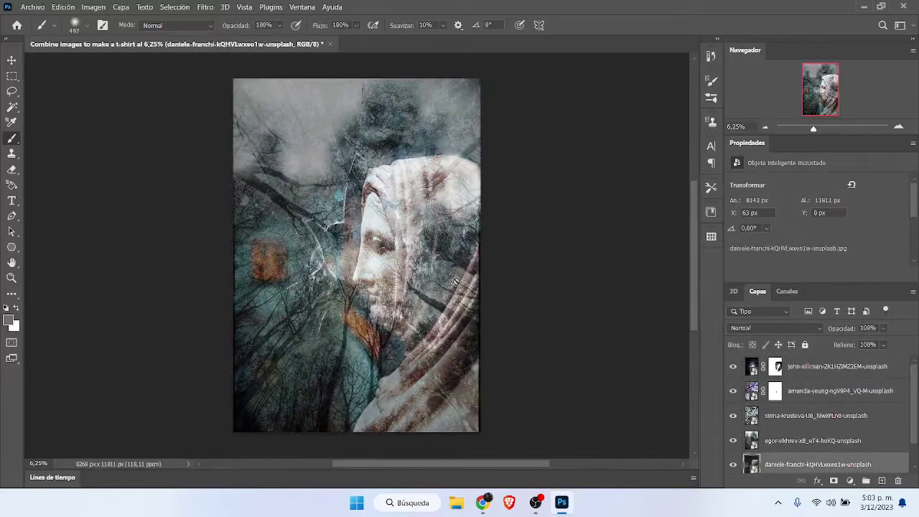
shift+click(846, 369)
click(866, 480)
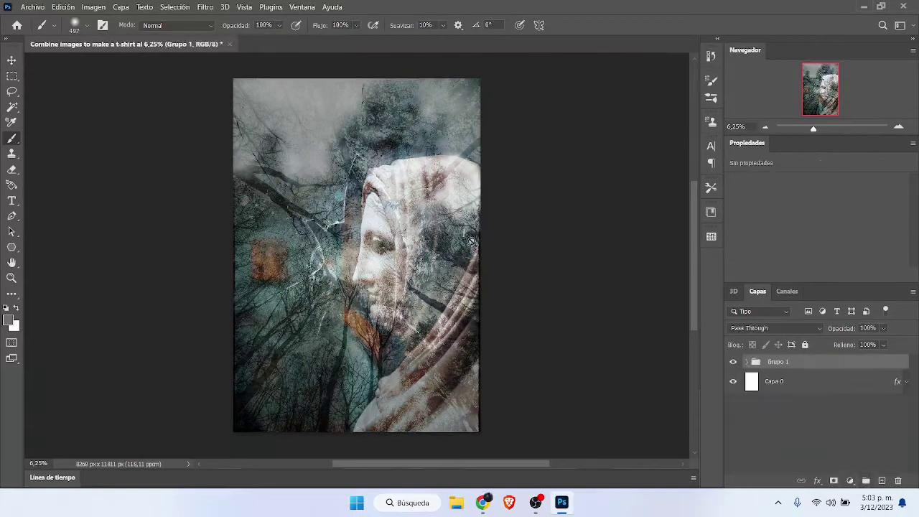
Start placing an embedded file and browse to the Recursos folder inside Diseños on the desktop.
click(33, 6)
click(63, 221)
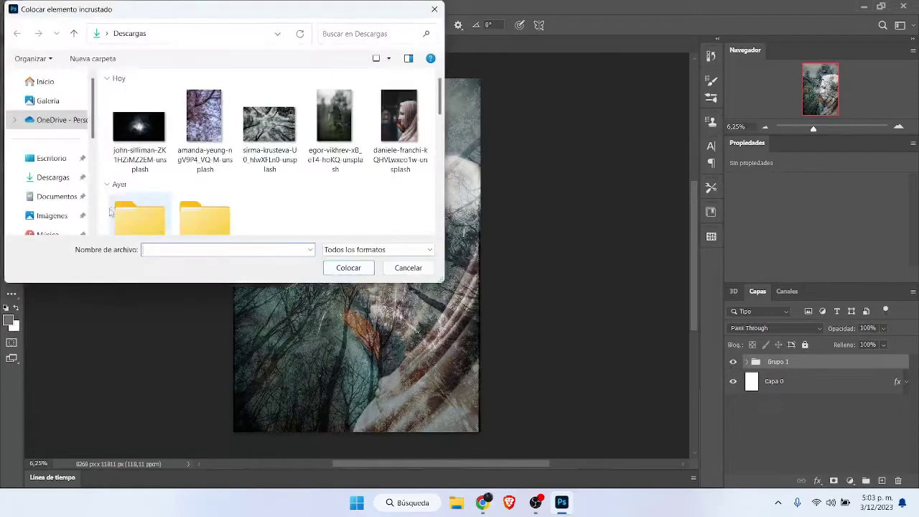
scroll(49, 133, down, 3)
scroll(49, 133, up, 3)
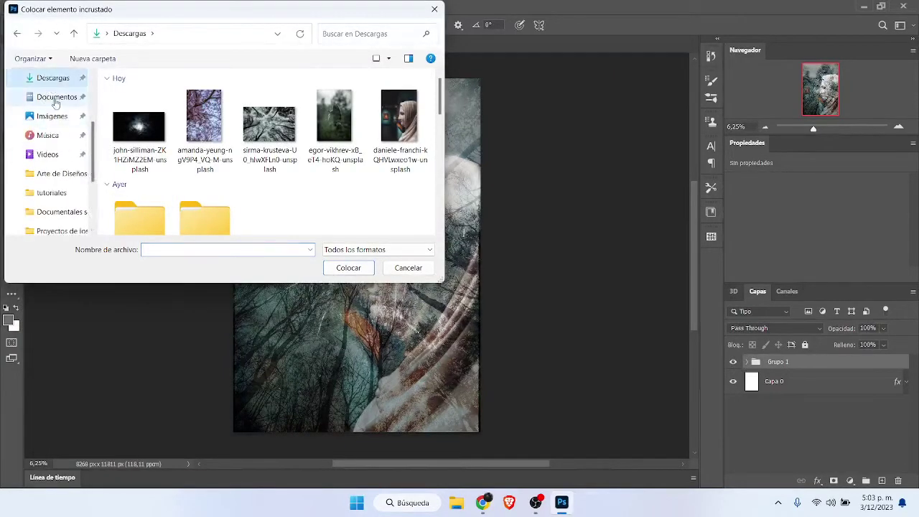
click(51, 135)
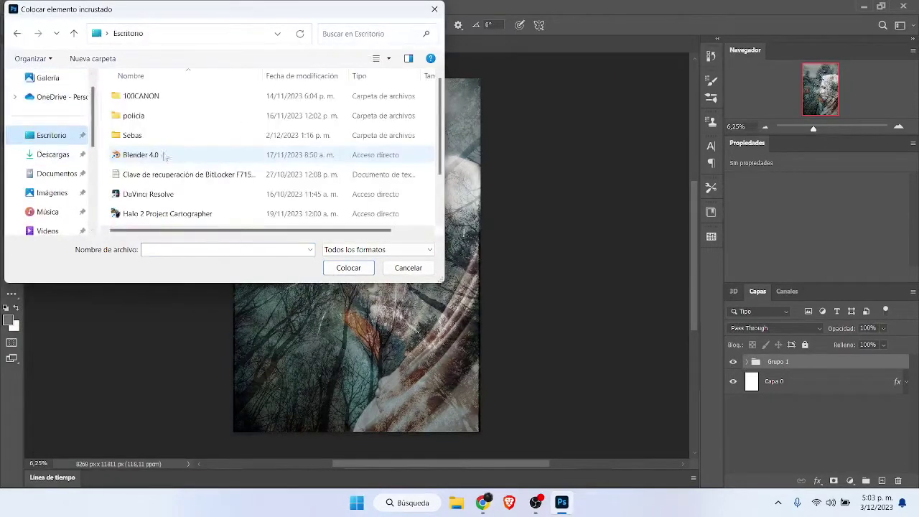
double_click(132, 135)
double_click(134, 116)
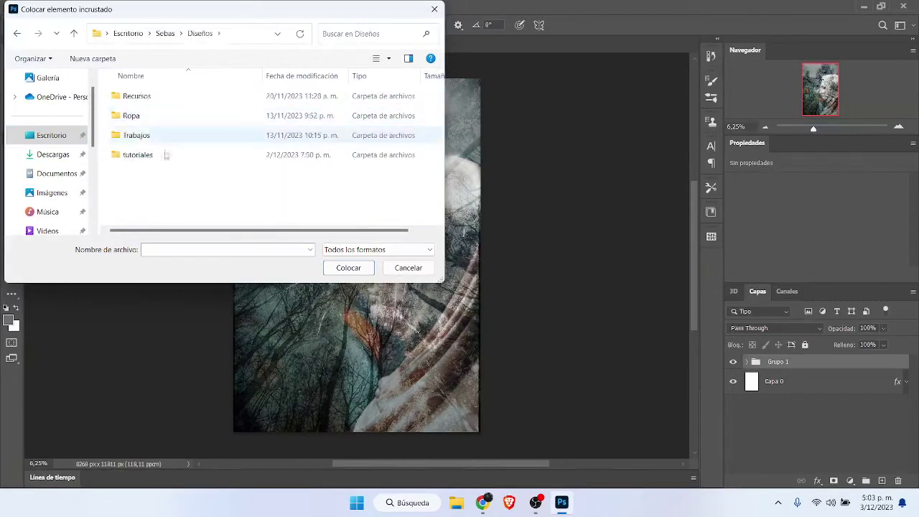
click(140, 120)
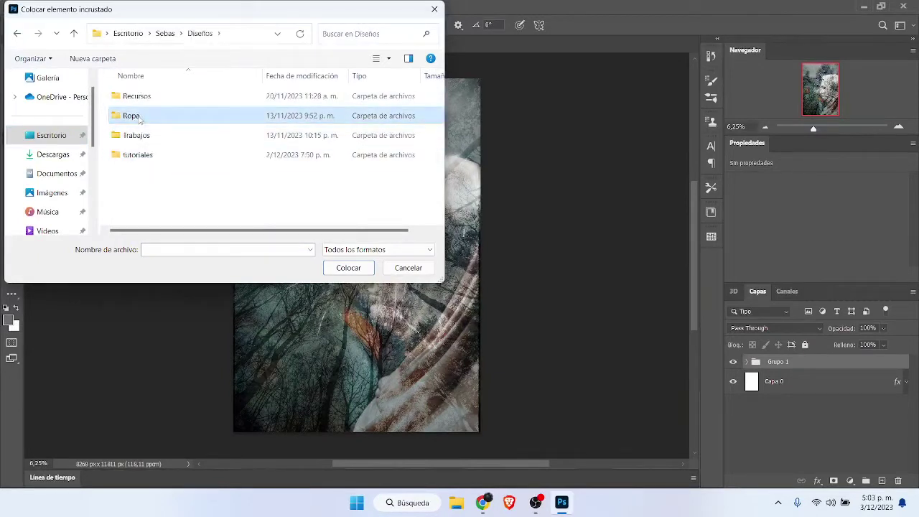
double_click(148, 101)
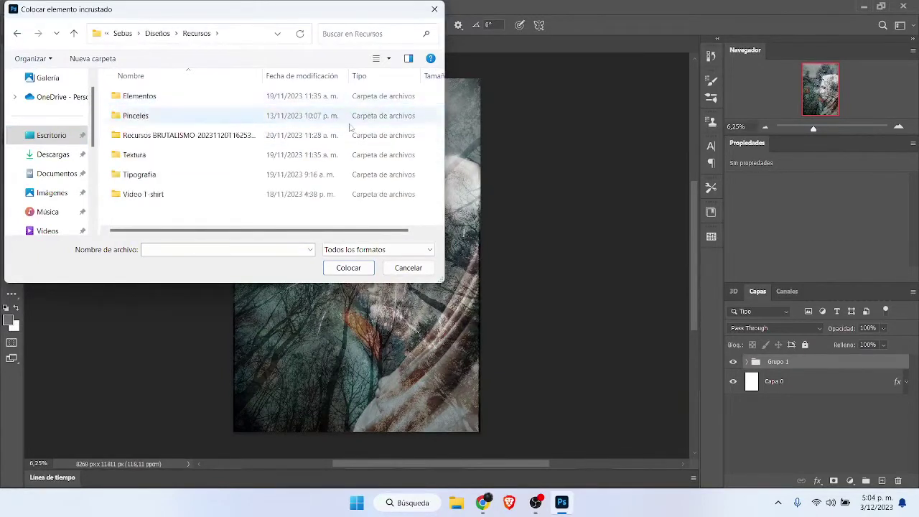
Look through the Elementos, Textura and Recursos BRUTALISMO folders for a suitable texture image.
double_click(139, 96)
click(17, 33)
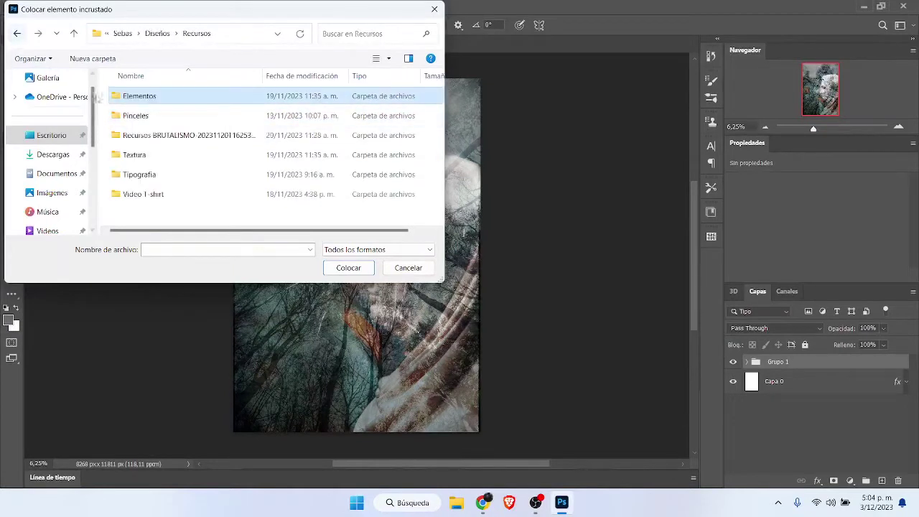
click(139, 120)
double_click(135, 154)
scroll(323, 143, down, 3)
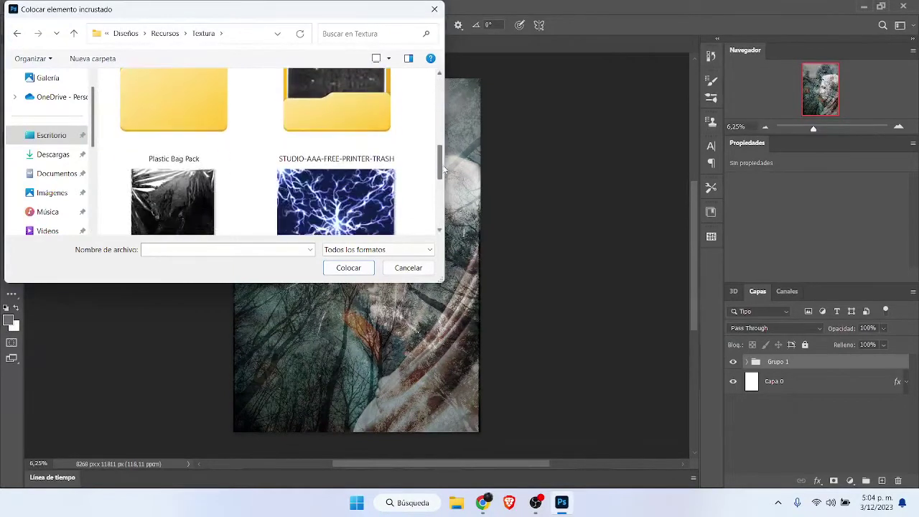
double_click(323, 115)
click(138, 98)
click(16, 34)
click(17, 33)
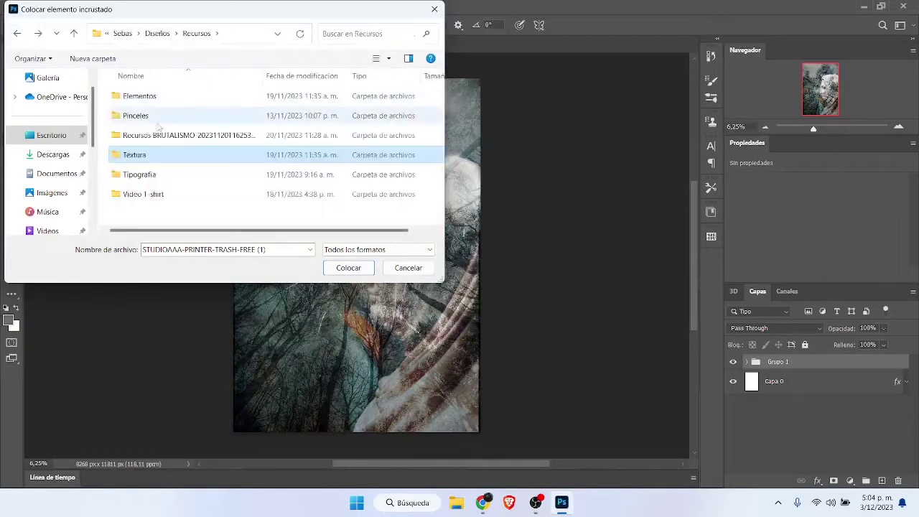
click(16, 34)
click(16, 34)
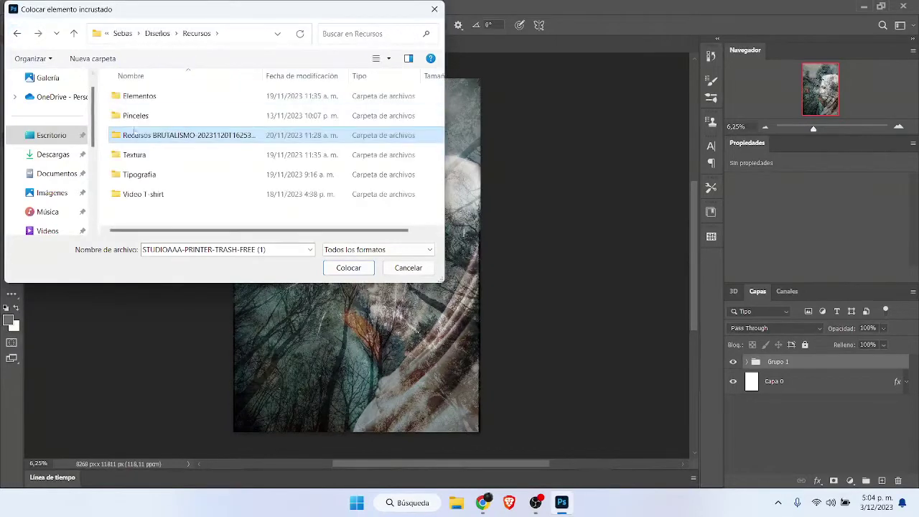
Place the textura 1 zkm file stretched over the whole canvas, about 8298 × 12019 px, and set its blend mode to Dividir.
click(333, 166)
click(403, 176)
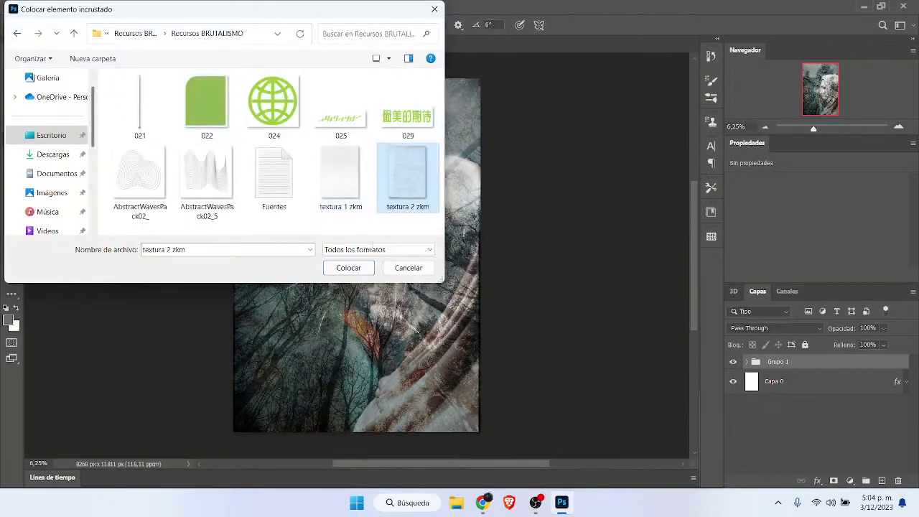
click(346, 188)
click(365, 268)
drag(479, 422, 480, 431)
drag(357, 84, 357, 72)
click(683, 26)
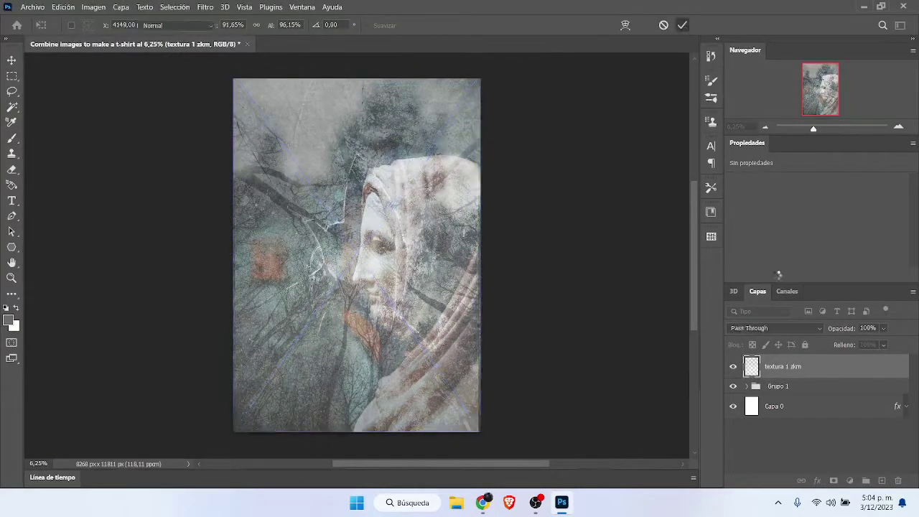
click(783, 326)
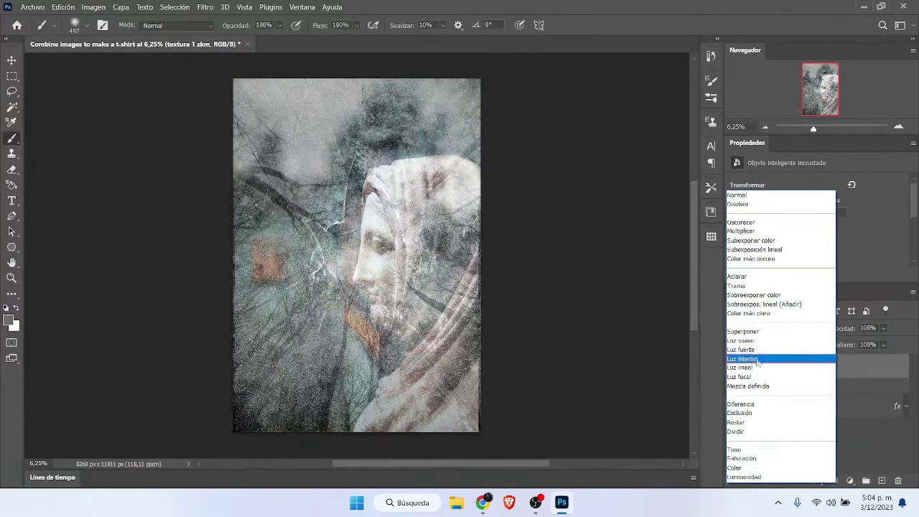
click(752, 431)
Place STUDIOAAA-PRINTER-TRASH-FREE (1) from the Textura folder's STUDIO-AAA-FREE-PRINTER-TRASH subfolder as an embedded layer.
click(33, 6)
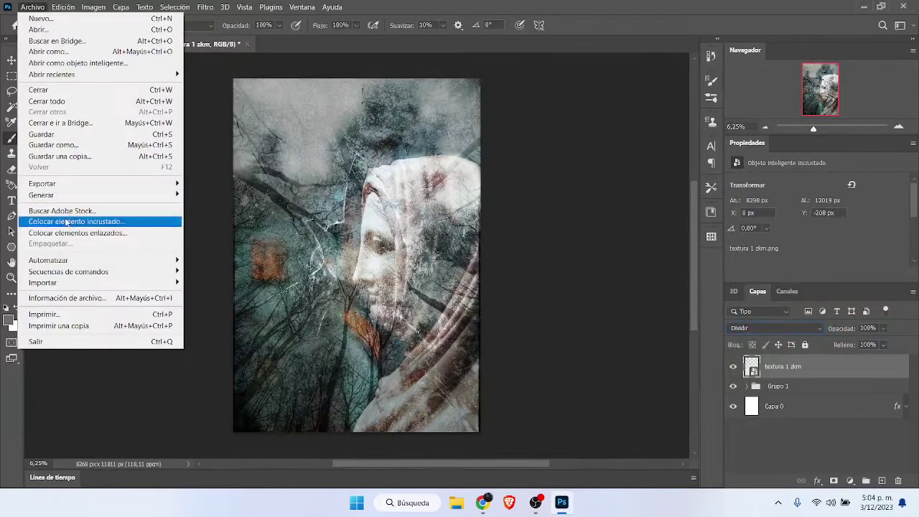
click(66, 223)
double_click(143, 152)
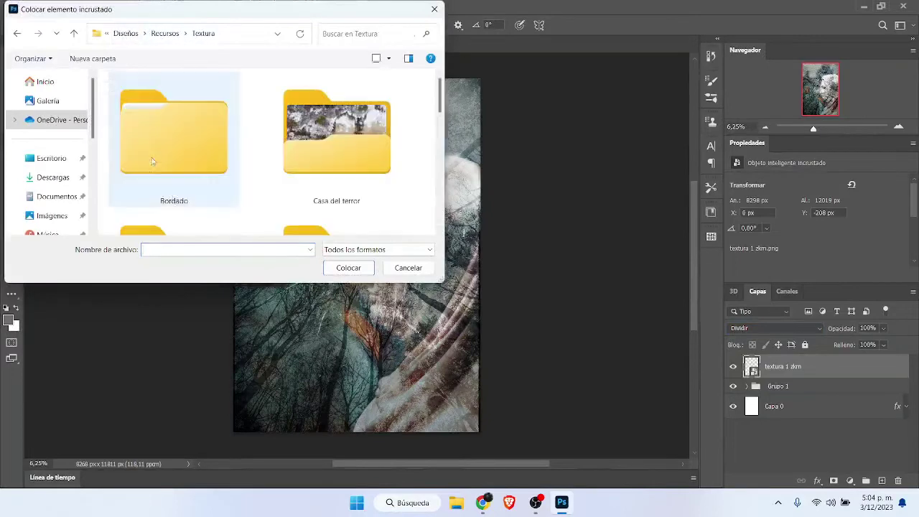
scroll(216, 158, down, 5)
double_click(337, 125)
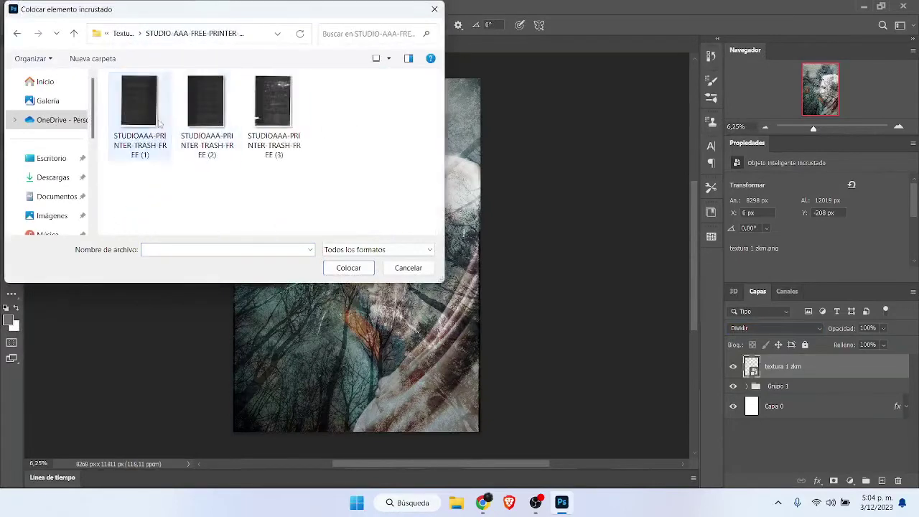
double_click(158, 122)
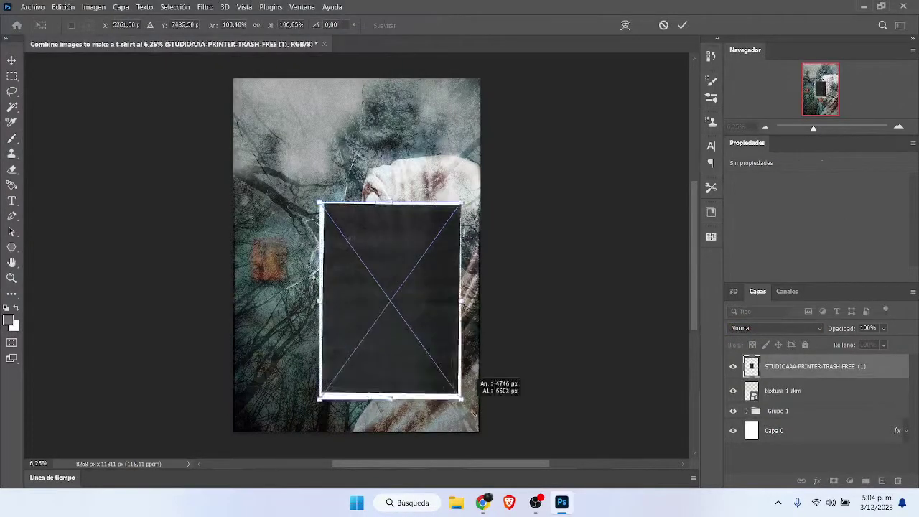
Scale the printer-trash texture to about 9016 × 12547 px so it covers the canvas with its white edges outside.
drag(472, 414, 486, 435)
drag(323, 201, 220, 73)
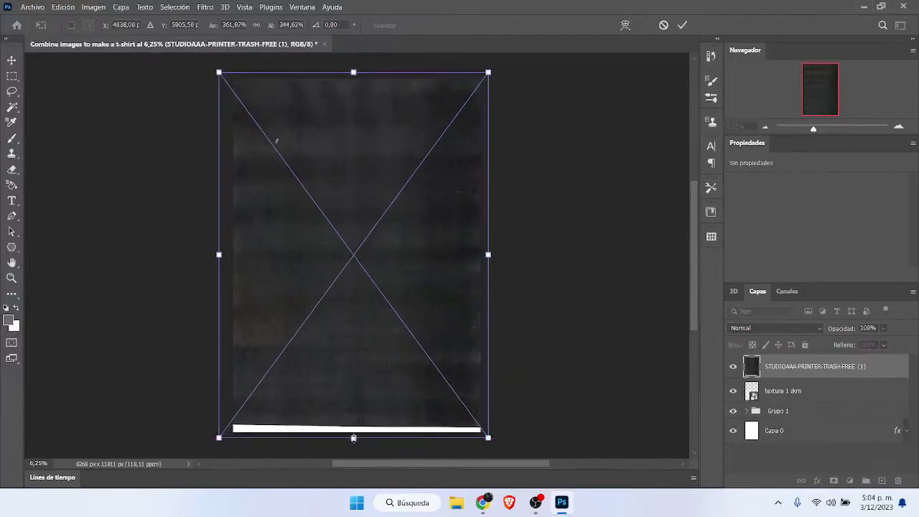
drag(353, 438, 353, 447)
click(682, 25)
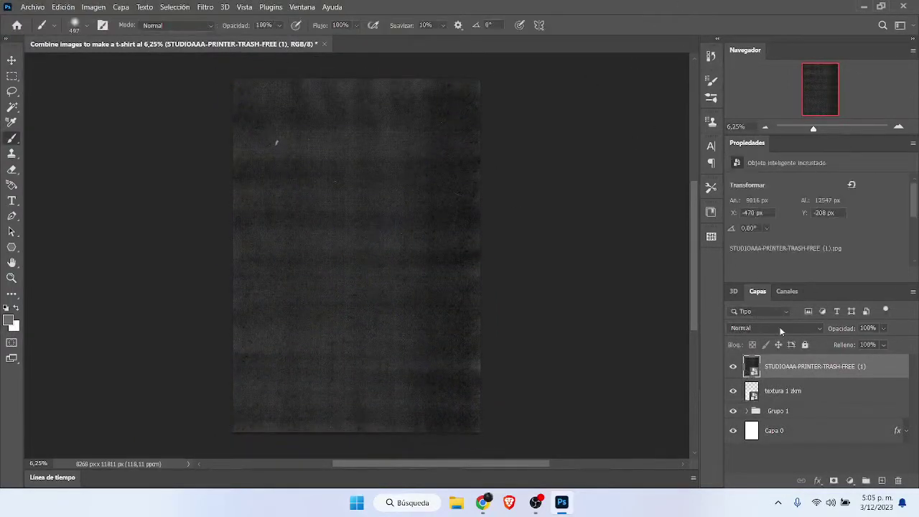
Set the printer-trash texture's blend mode to Aclarar and compare the composite with each texture layer hidden and shown.
click(780, 329)
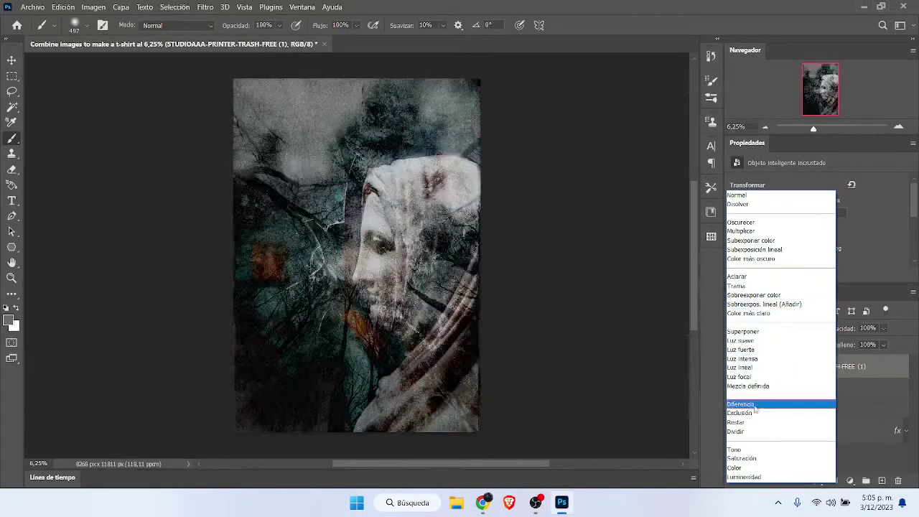
click(744, 277)
click(734, 368)
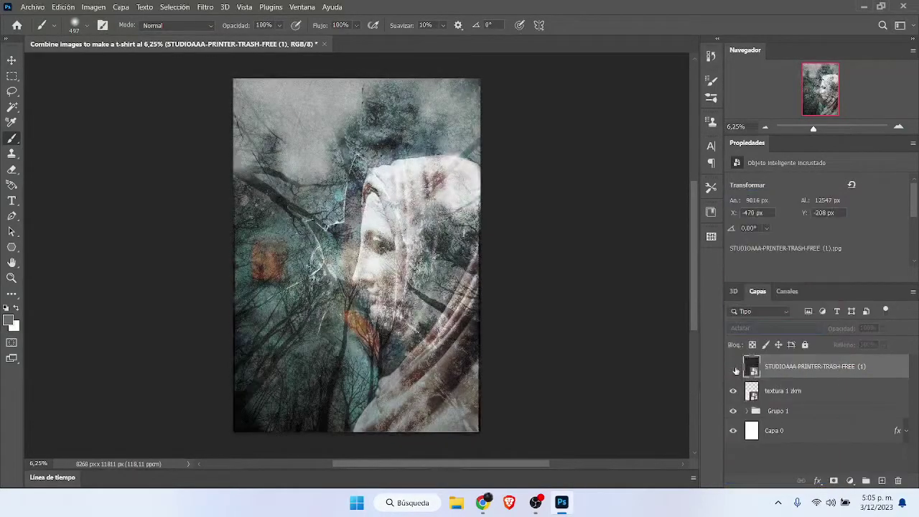
click(733, 368)
click(734, 390)
click(734, 390)
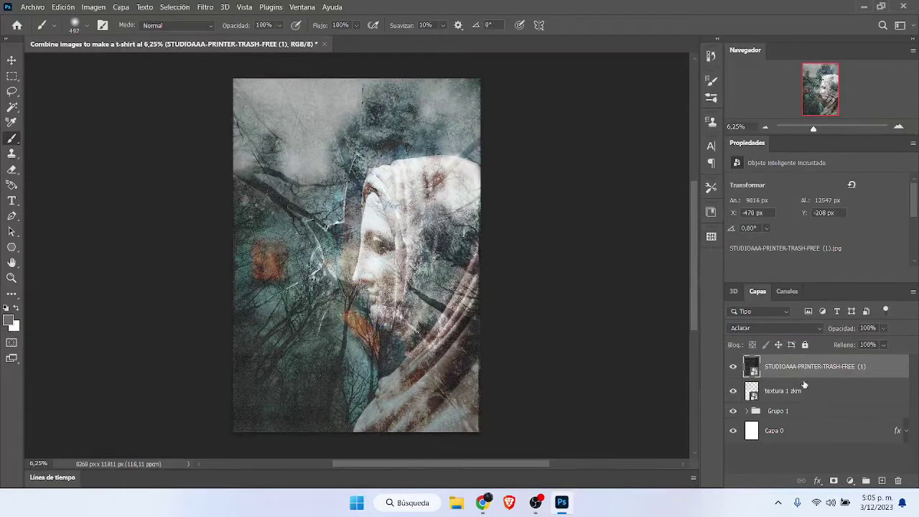
Duplicate Grupo 1 as a single merged pixel layer and open the Filter Gallery on the copy, previewing the whole image.
click(768, 412)
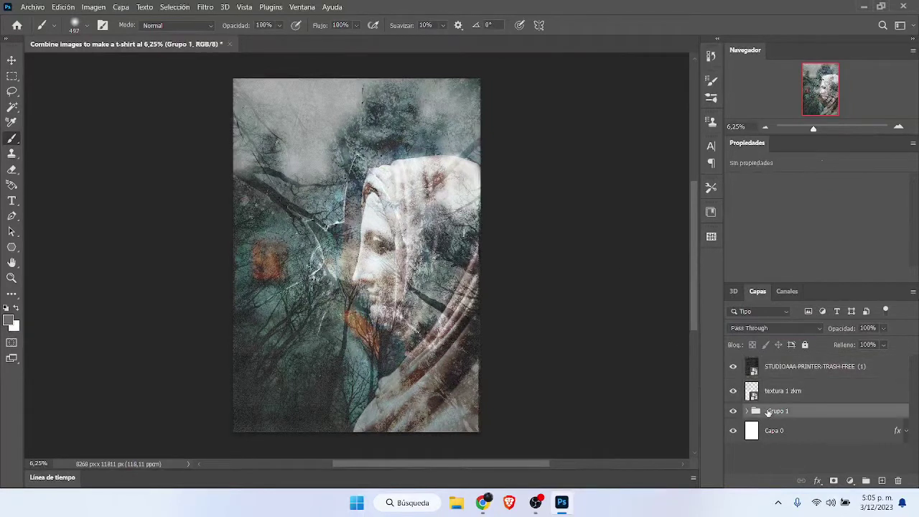
key(ctrl+j)
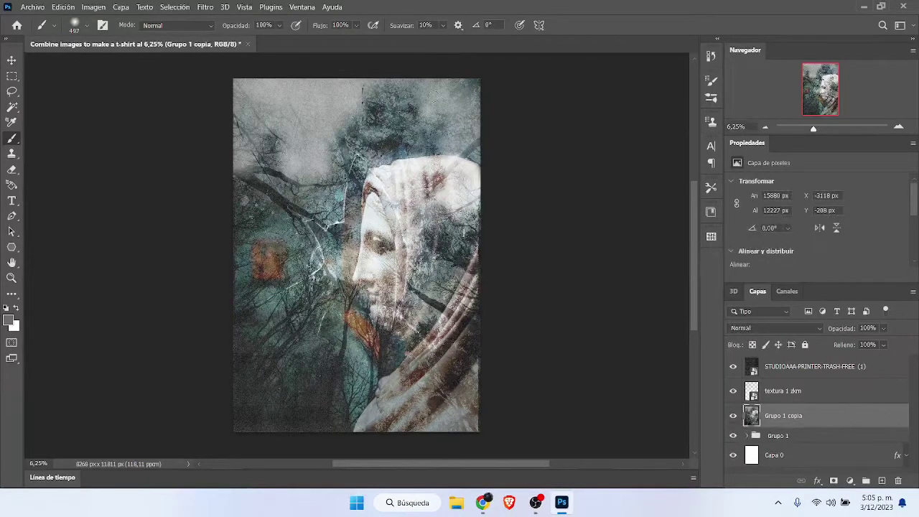
click(244, 7)
mouse_move(206, 6)
click(234, 70)
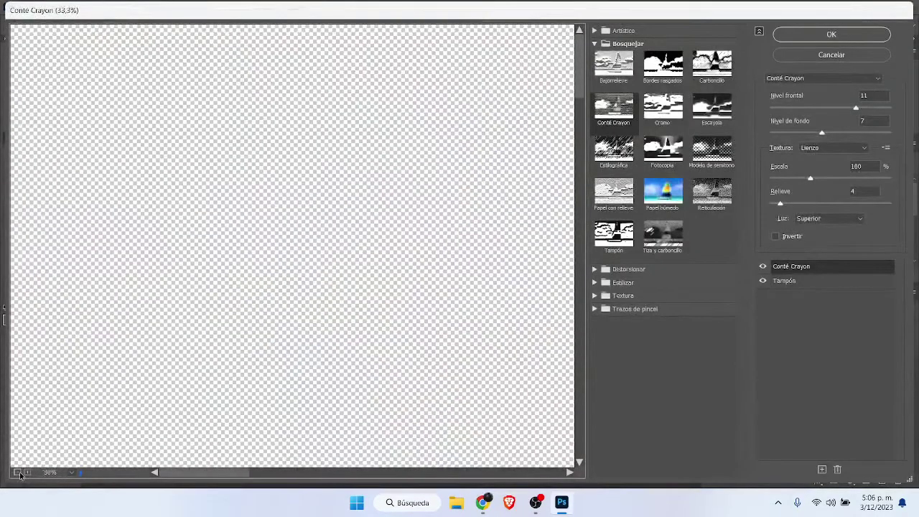
click(17, 473)
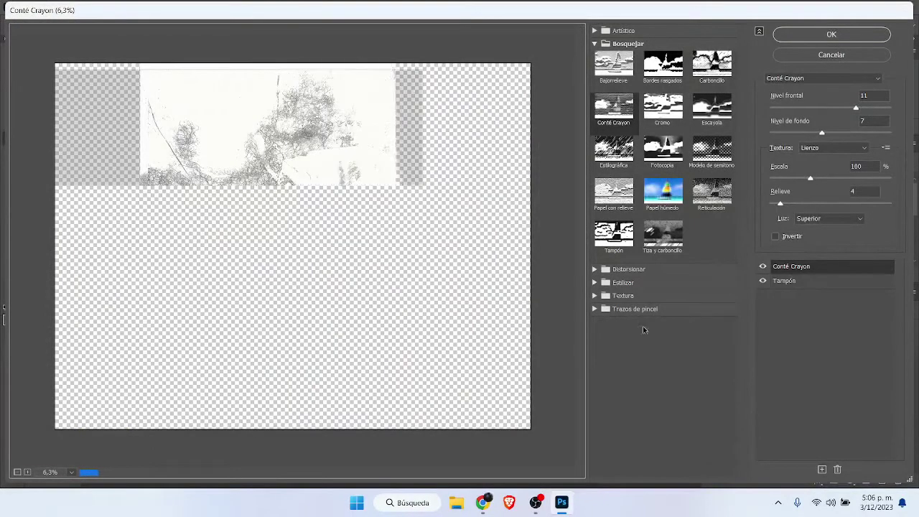
Hide the Conté Crayon and Tampón effects to inspect the unfiltered image and remove the Conté Crayon effect layer.
click(764, 268)
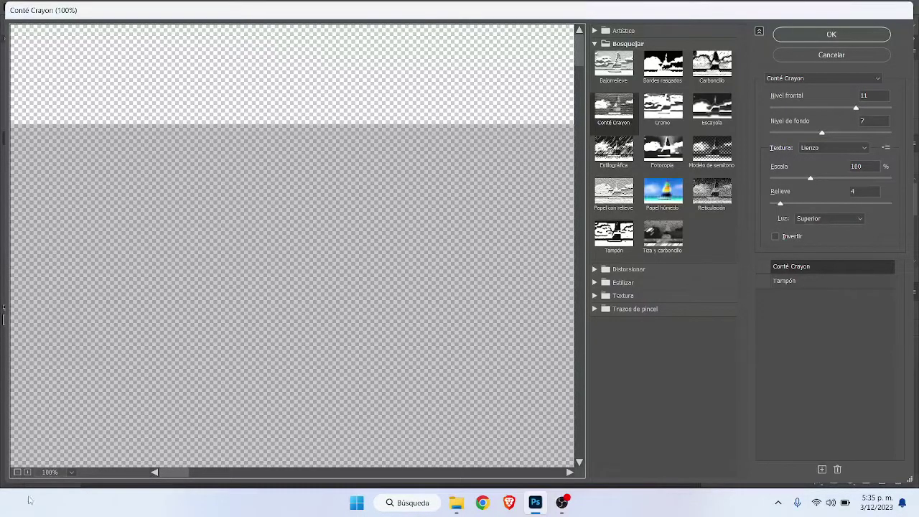
click(16, 473)
click(17, 472)
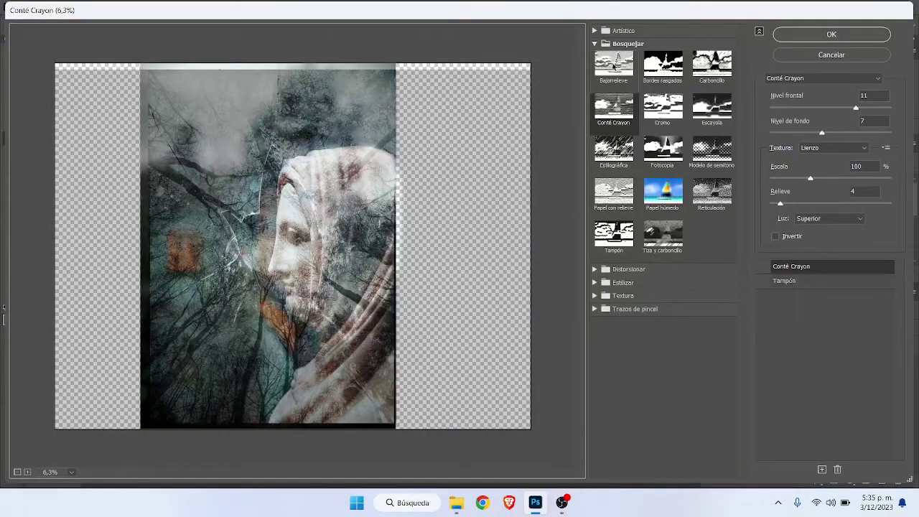
click(838, 469)
Switch the remaining effect to Bordes rasgados with Equilibrio de imagen 28, Suavizado 6 and Contraste 4.
click(614, 65)
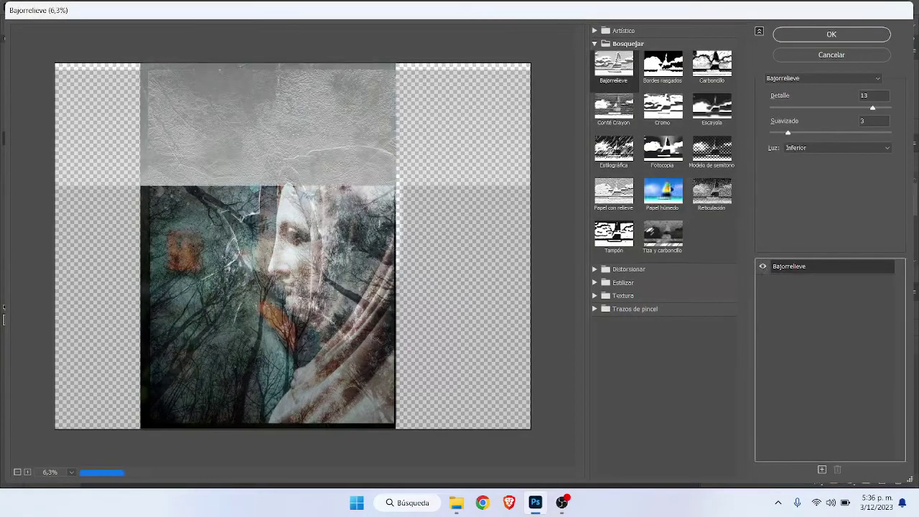
click(663, 65)
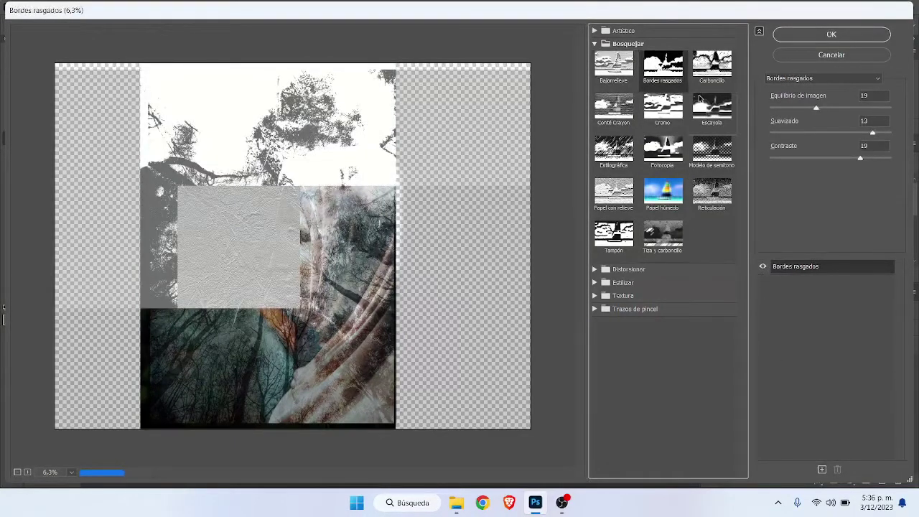
drag(815, 107, 787, 108)
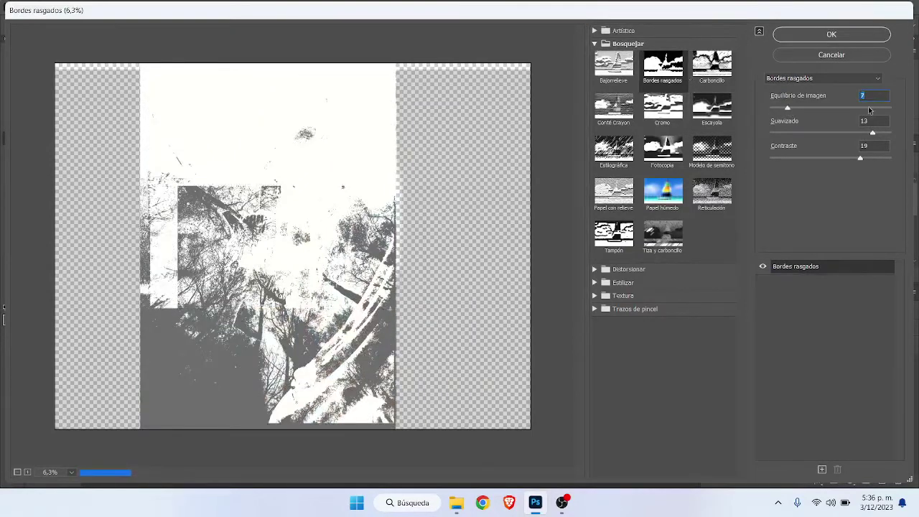
click(869, 108)
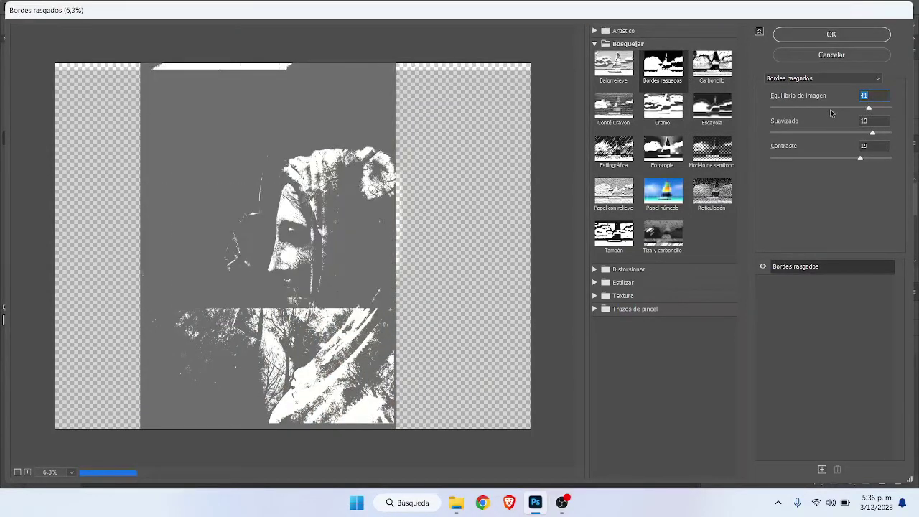
click(836, 108)
click(816, 133)
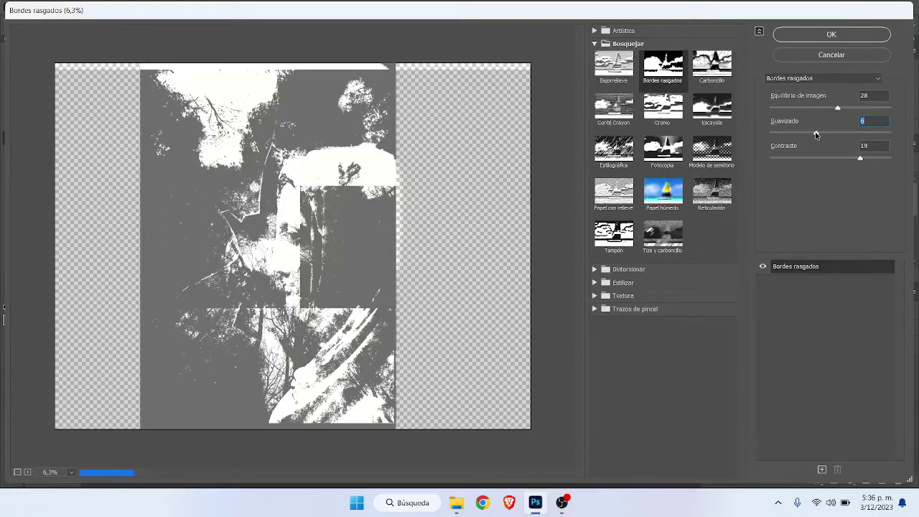
click(819, 157)
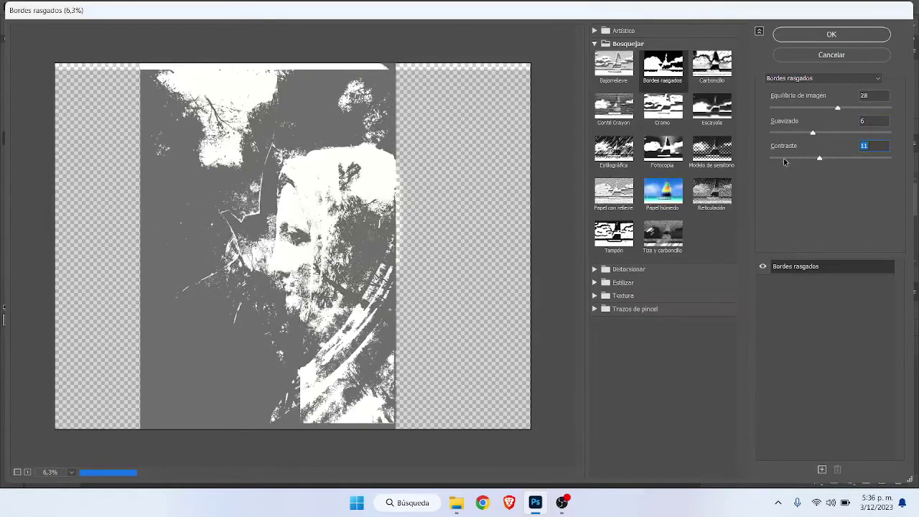
click(784, 158)
Add a second effect layer above Bordes rasgados and try Carboncillo on it with a larger Anchura de carboncillo.
click(822, 469)
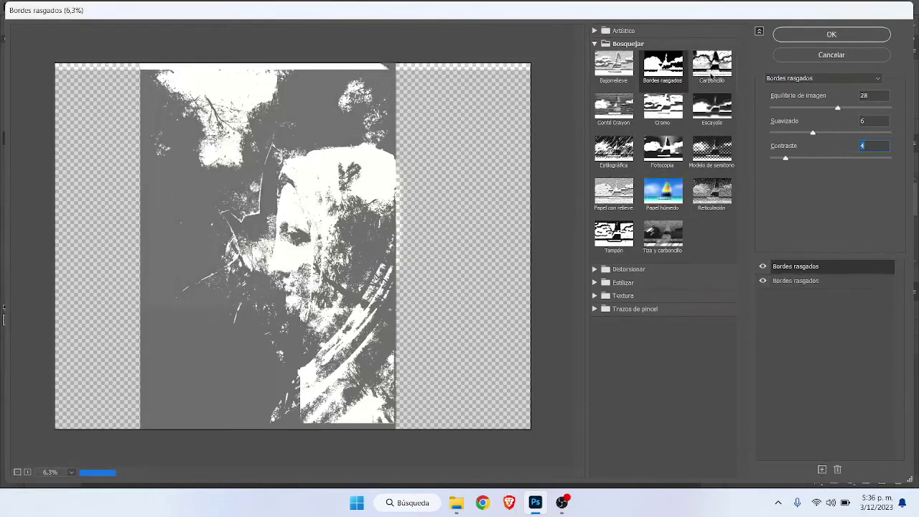
click(712, 64)
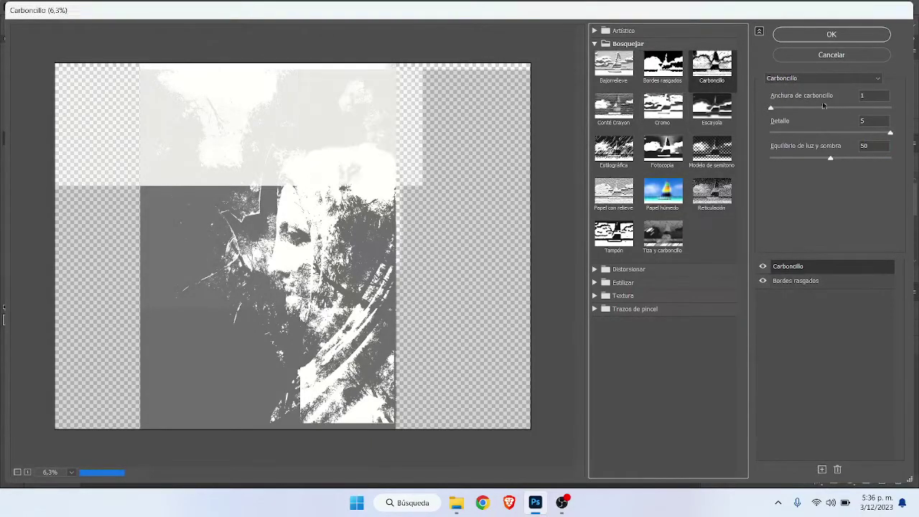
drag(771, 107, 850, 108)
Preview Escayola, Conté Crayon, Cromo, Tampón, Reticulación and Modelo de semitono on the second effect layer.
click(695, 126)
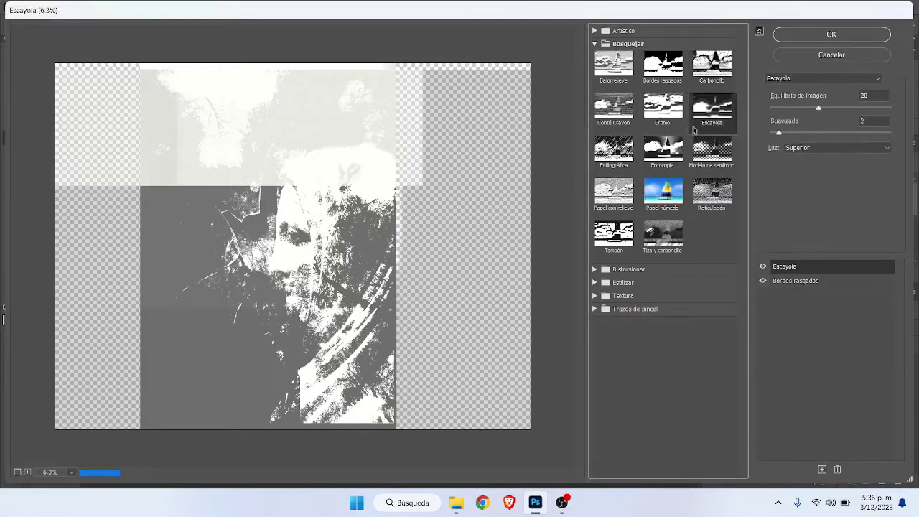
click(616, 115)
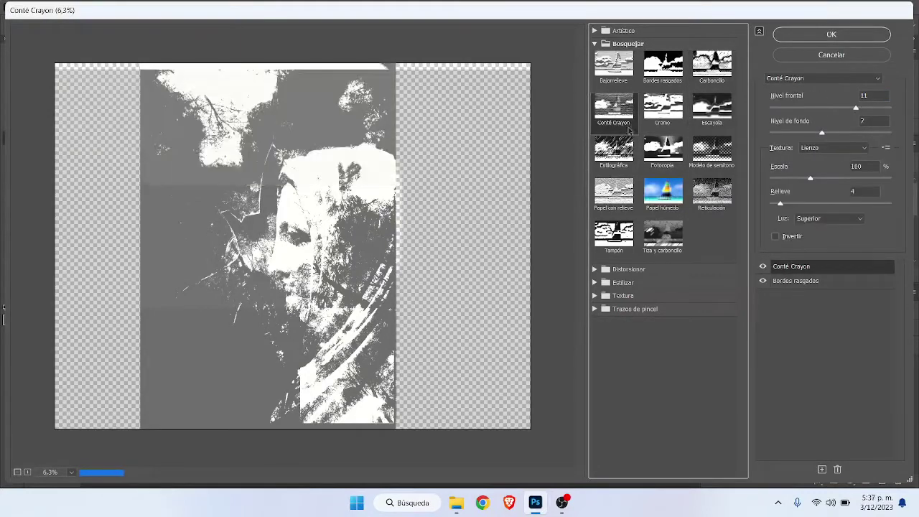
click(652, 114)
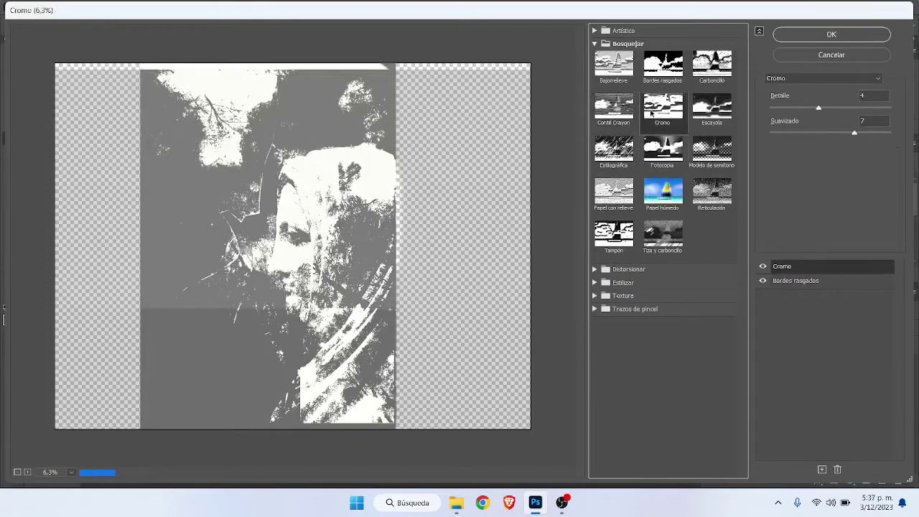
click(622, 151)
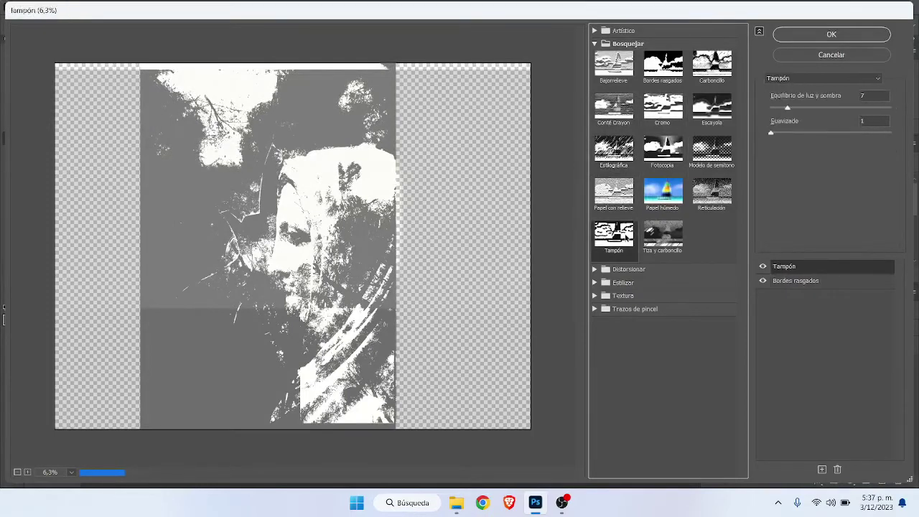
click(626, 237)
click(701, 205)
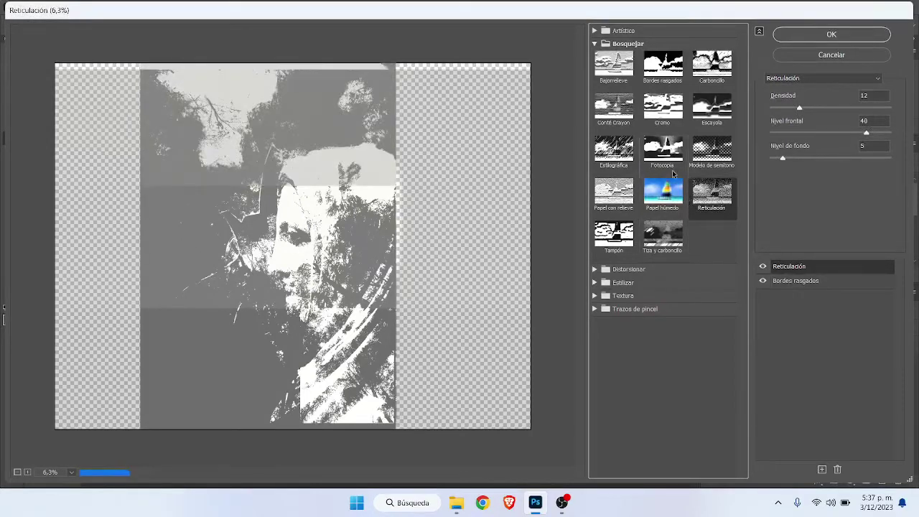
click(712, 149)
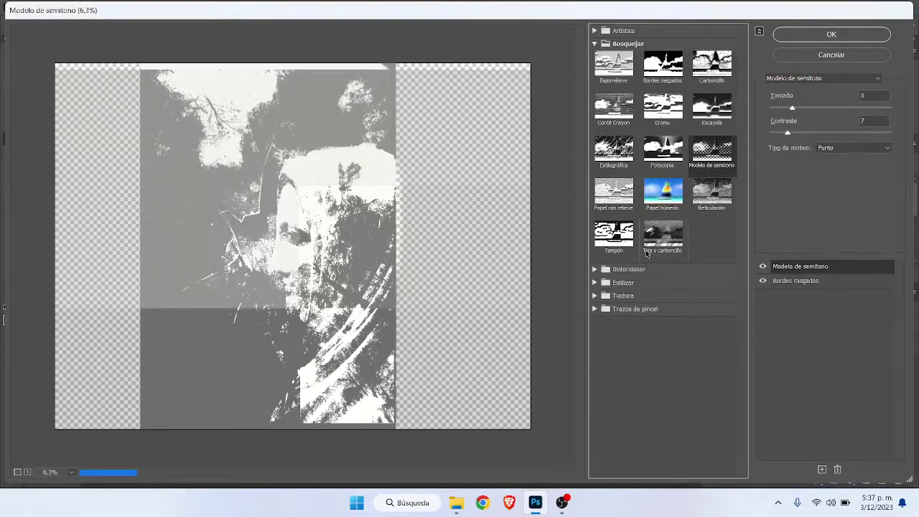
Try Fotocopia with Detalle 18 and Oscuridad 24 on the second effect layer, followed by Tampón.
click(655, 154)
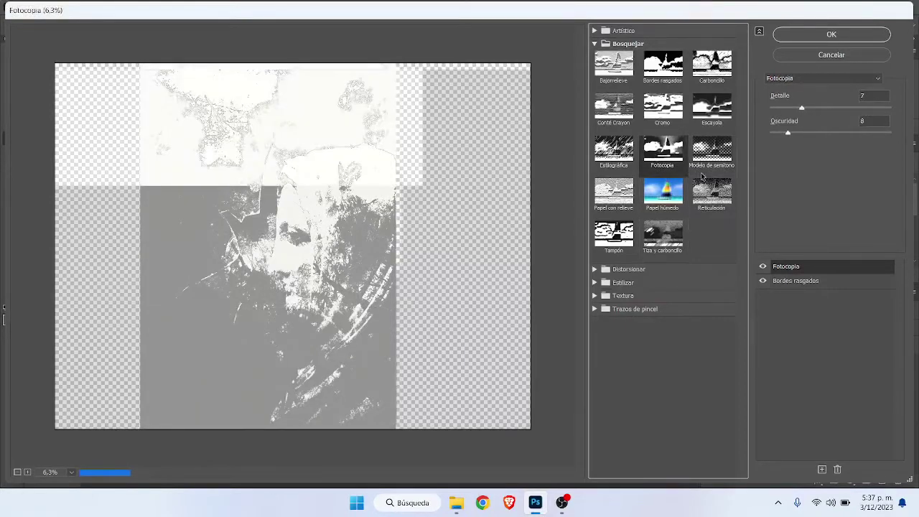
drag(844, 107, 859, 108)
click(827, 132)
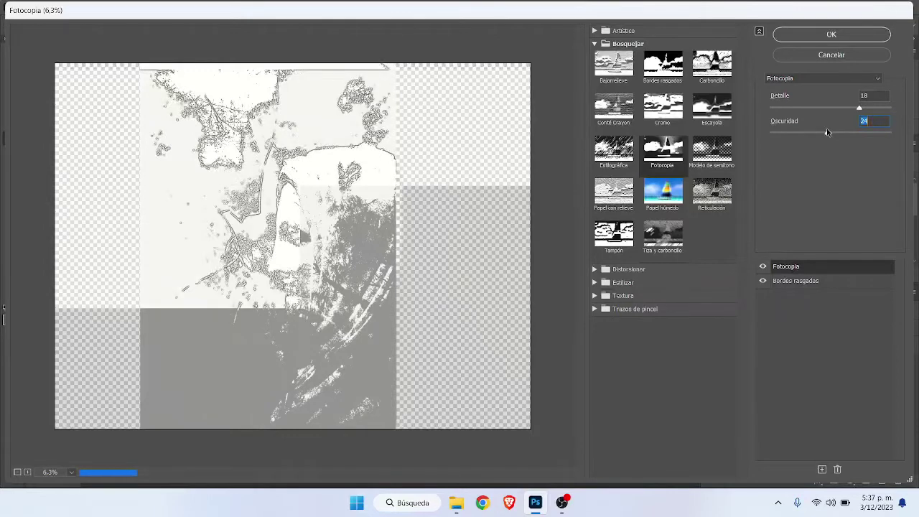
click(619, 236)
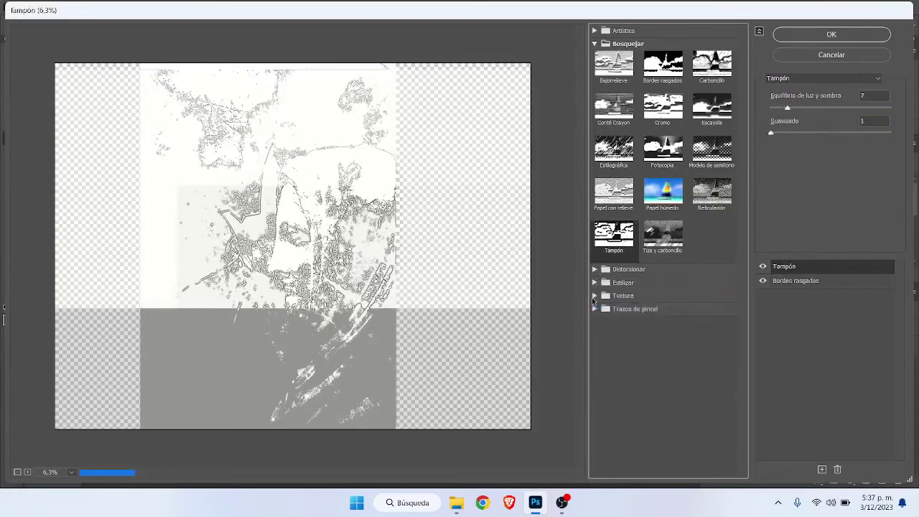
click(594, 309)
click(594, 309)
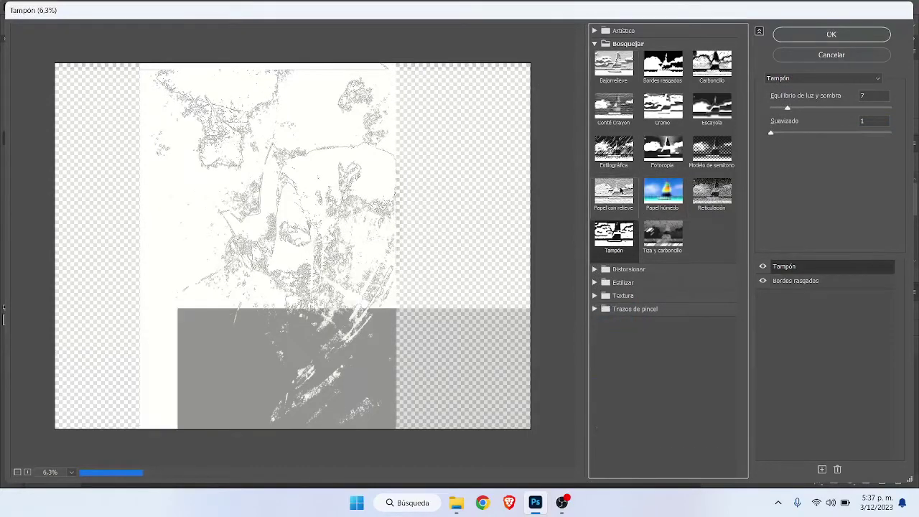
Set the second effect to Tiza y carboncillo with Área de carboncillo 11 and apply the Filter Gallery effects to Grupo 1 copia.
click(654, 232)
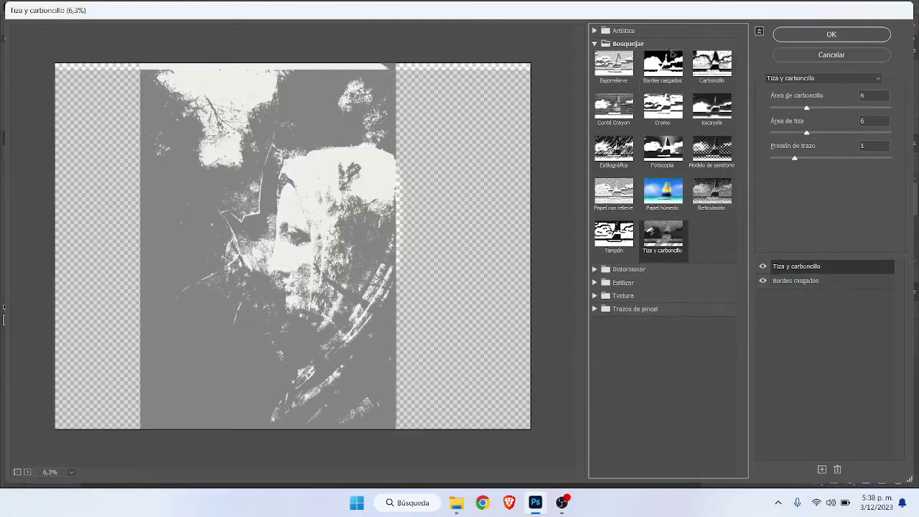
drag(830, 108, 839, 109)
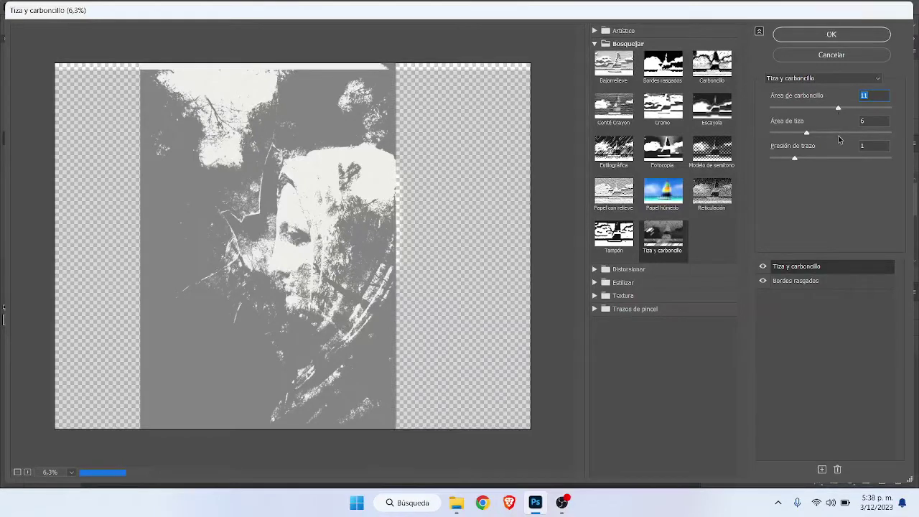
click(835, 36)
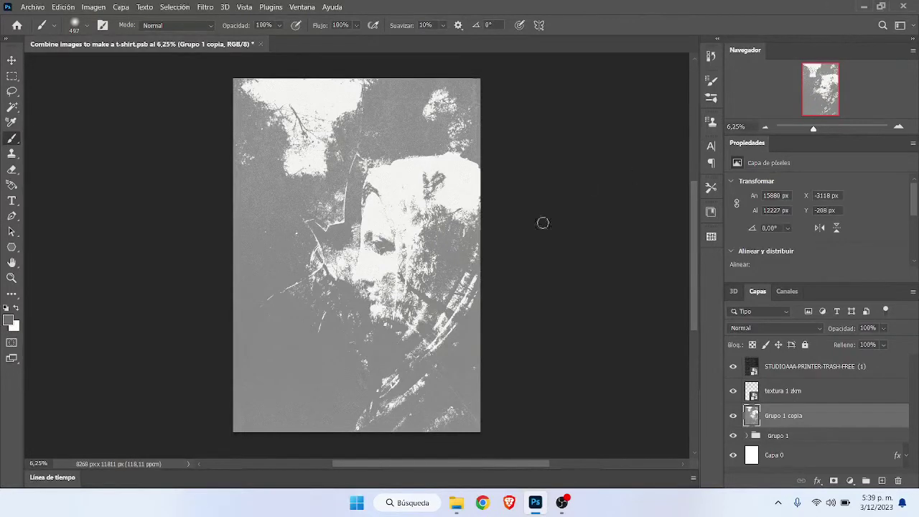
Check the effect of the textura 1 zkm layer and merge it with the printer-trash and Grupo 1 copia layers into one.
click(10, 62)
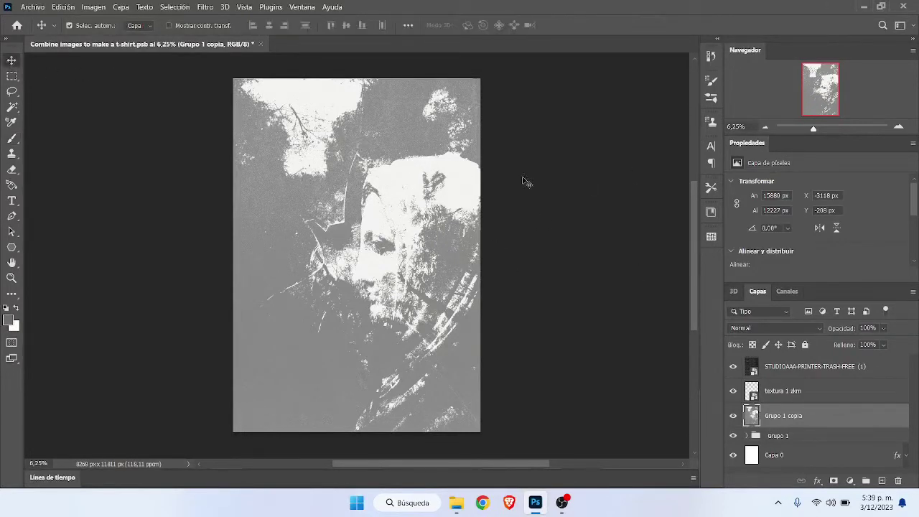
click(736, 391)
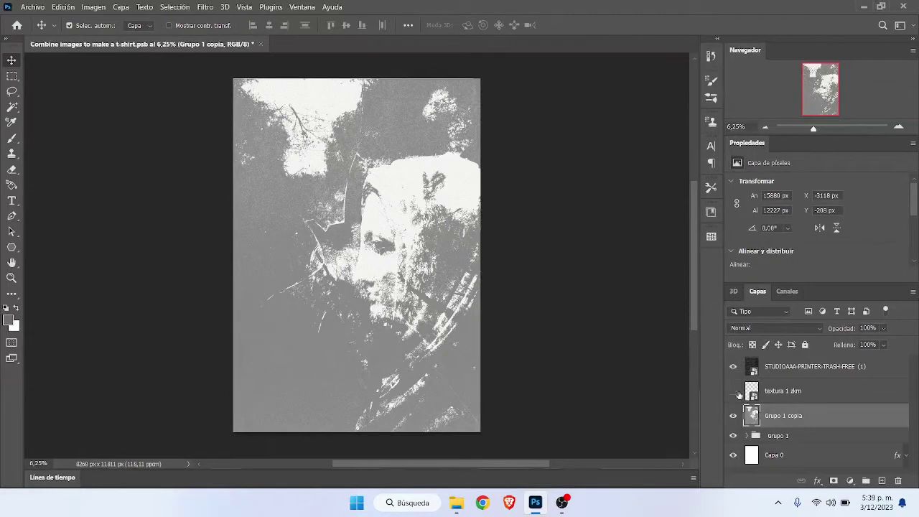
click(736, 392)
shift+click(815, 367)
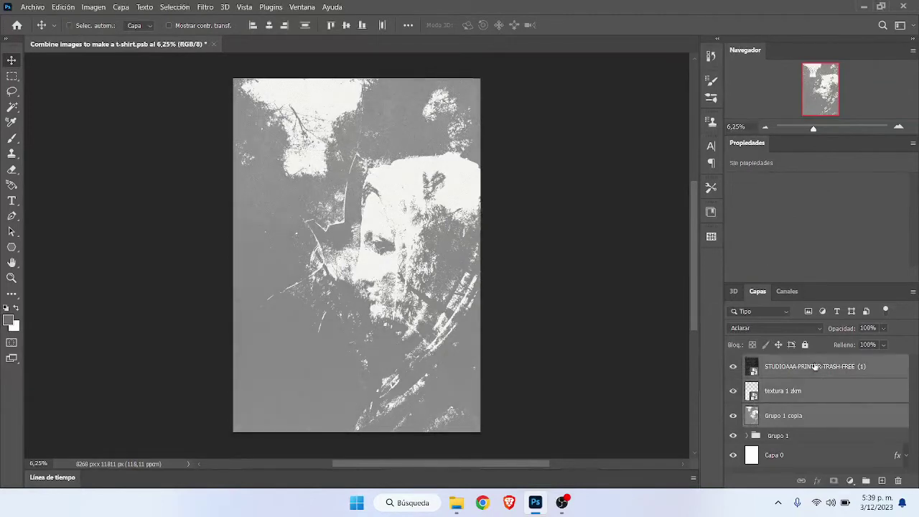
key(ctrl+e)
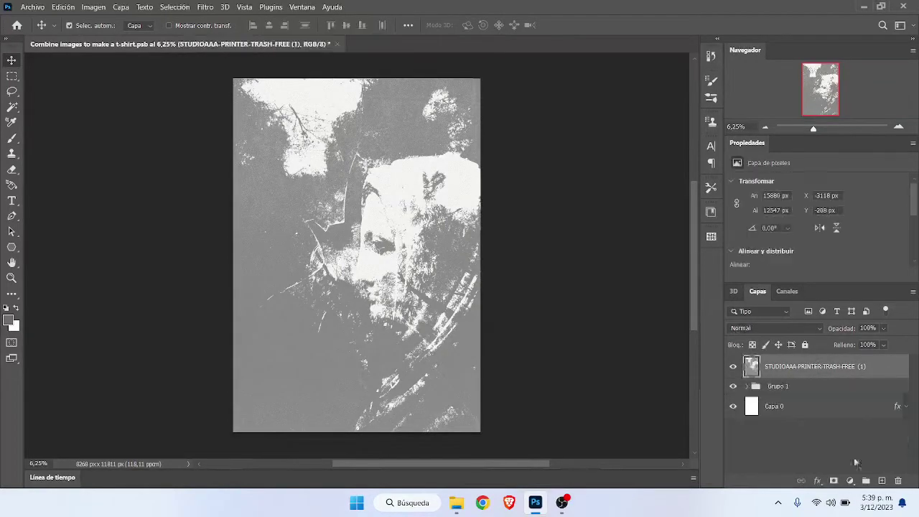
Add a Niveles adjustment above the printer-trash layer with black input 27 and midtones 0,59.
click(850, 481)
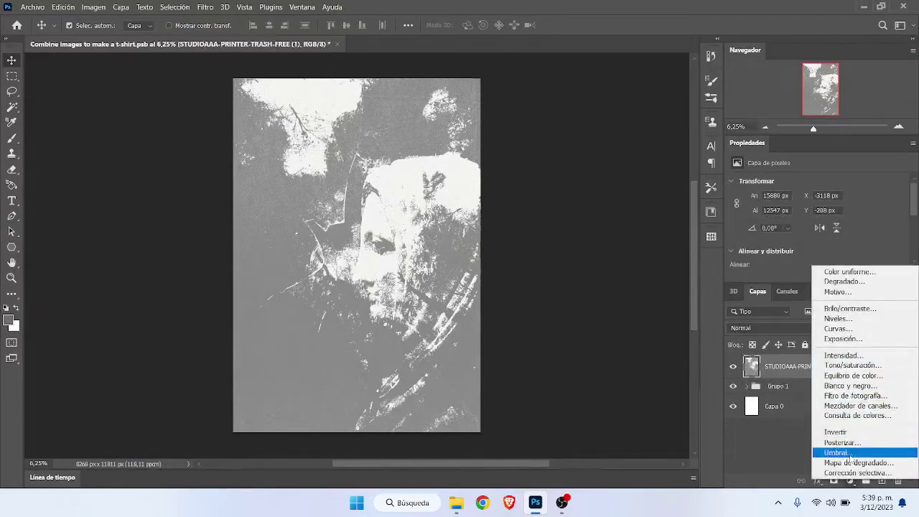
click(839, 318)
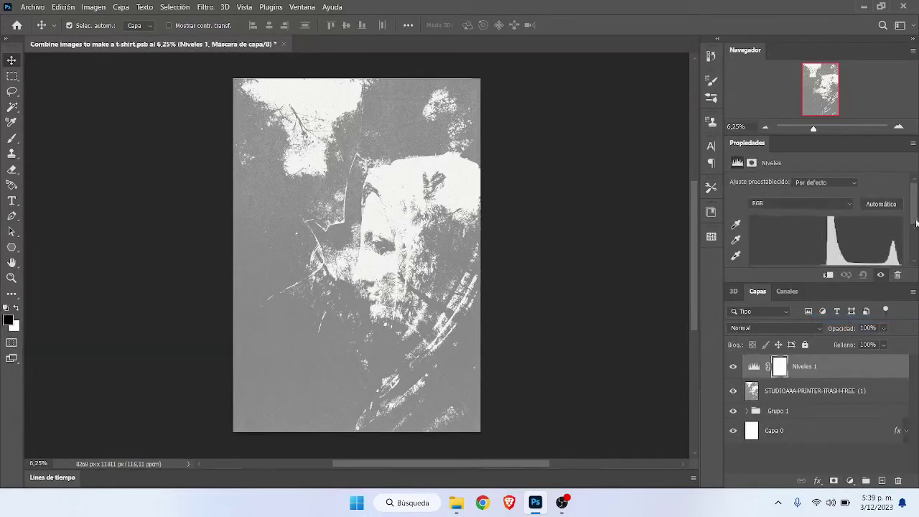
drag(913, 219, 915, 239)
drag(827, 223, 851, 224)
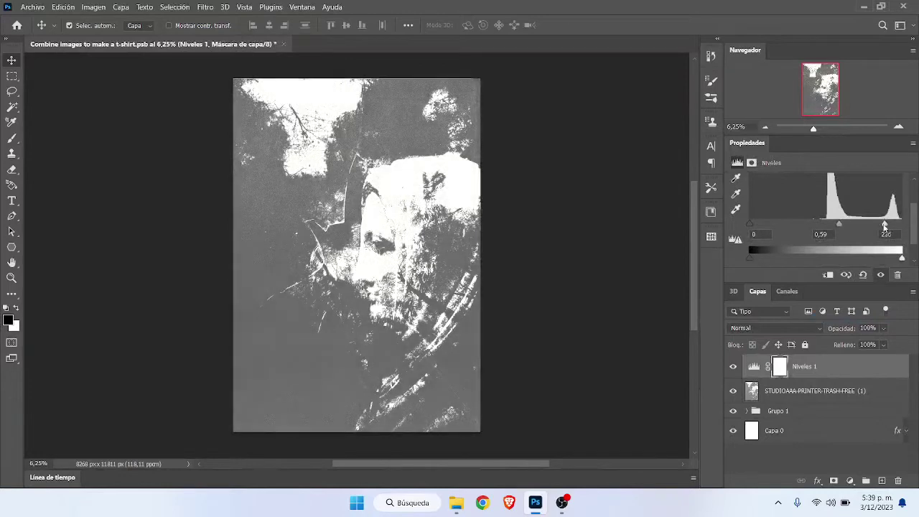
drag(750, 223, 766, 223)
Add a Brillo/contraste adjustment above Niveles 1 with Brillo 26 and Contraste 24.
click(849, 481)
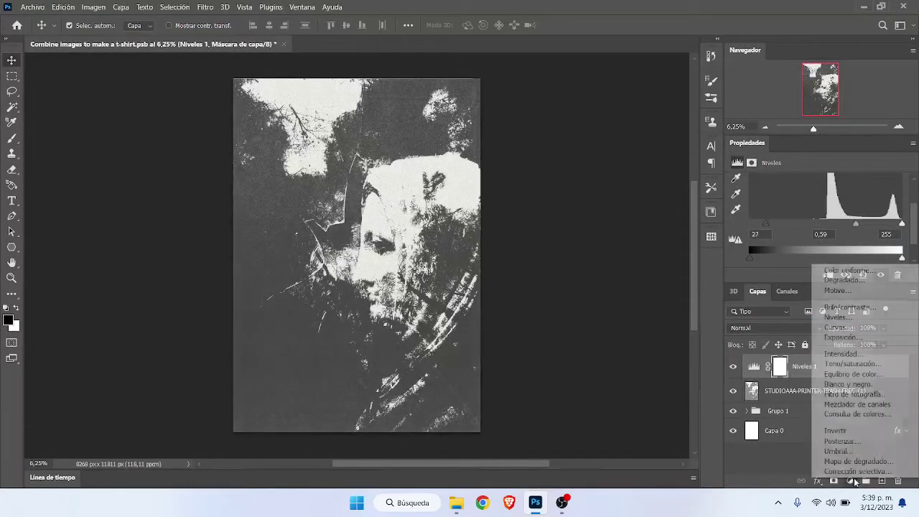
click(848, 308)
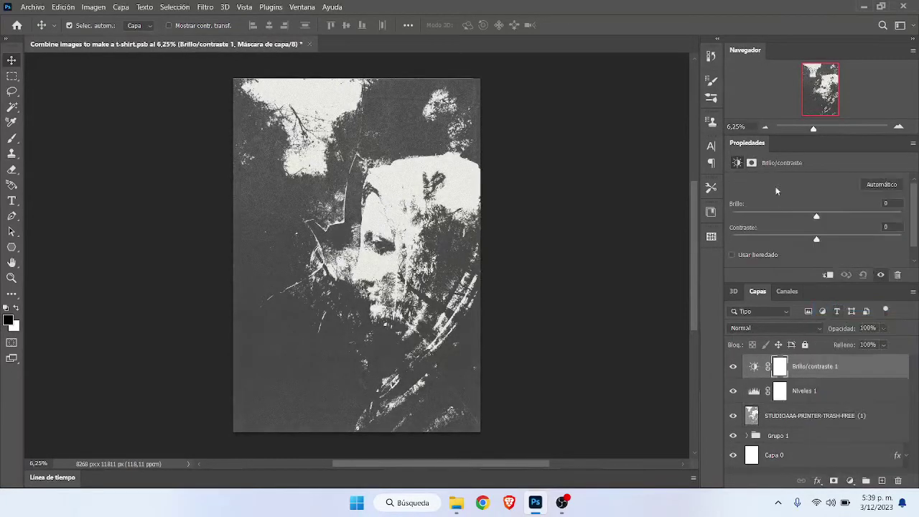
drag(817, 217, 837, 246)
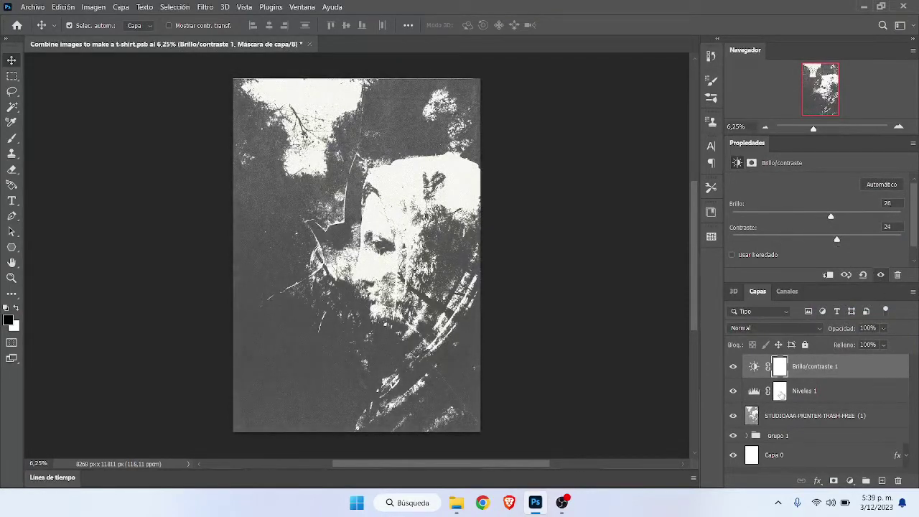
Merge the printer-trash layer with its Niveles and Brillo/contraste adjustments into one layer and hide Grupo 1.
click(815, 416)
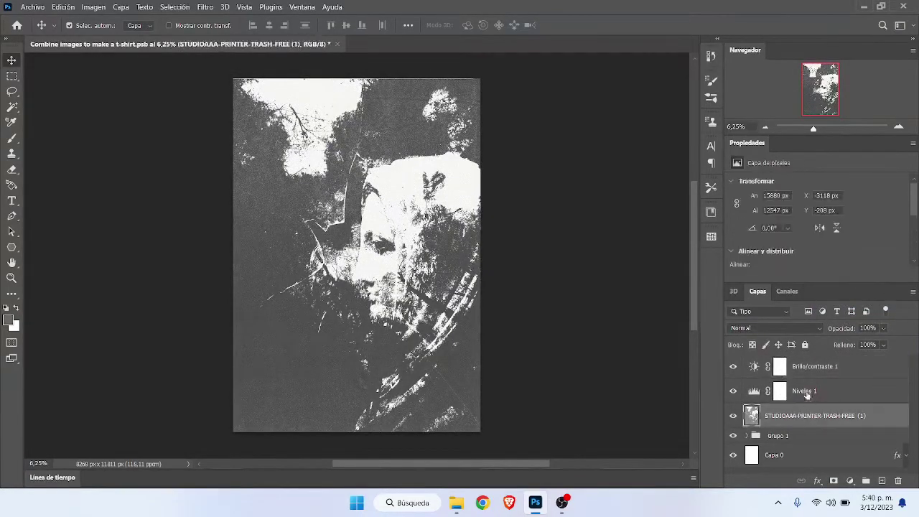
shift+click(820, 369)
key(ctrl+e)
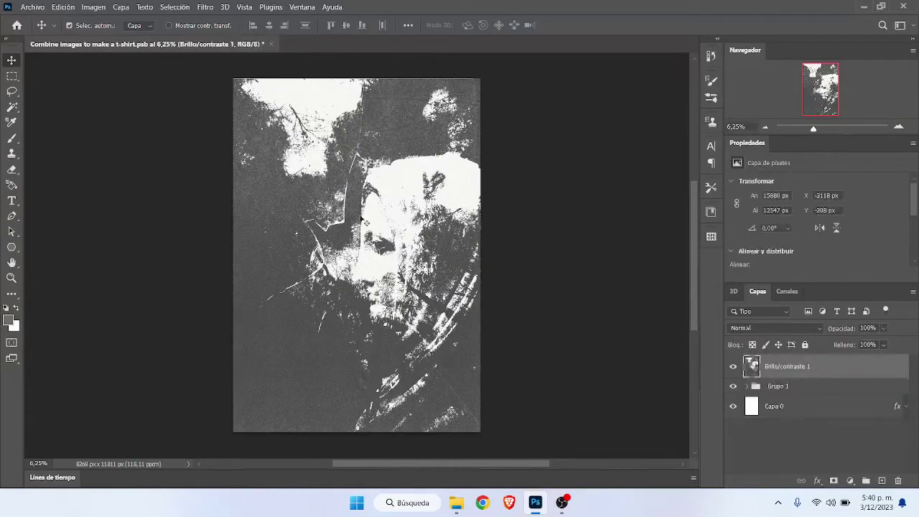
click(733, 386)
click(11, 76)
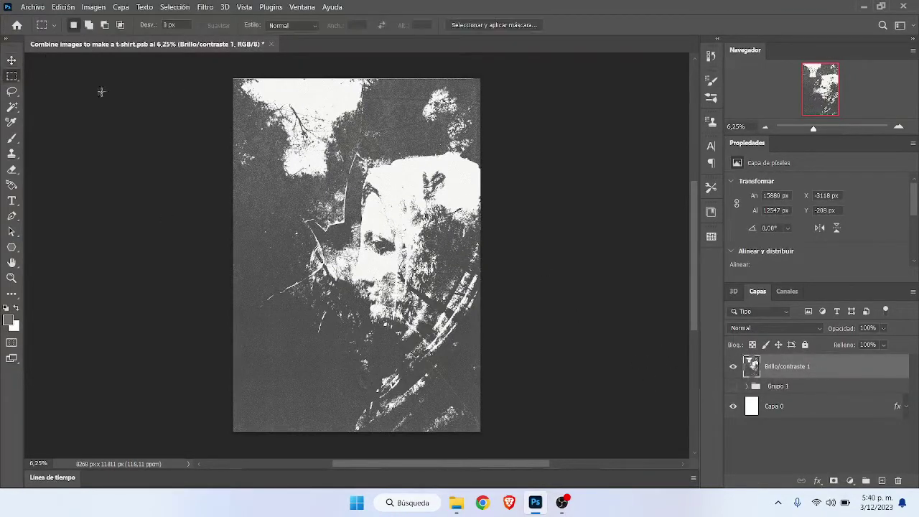
right_click(229, 79)
key(Escape)
Draw a black rectangle without stroke, about 8434 by 1091 px, across the full width at the canvas's top edge.
drag(11, 247, 39, 247)
click(46, 26)
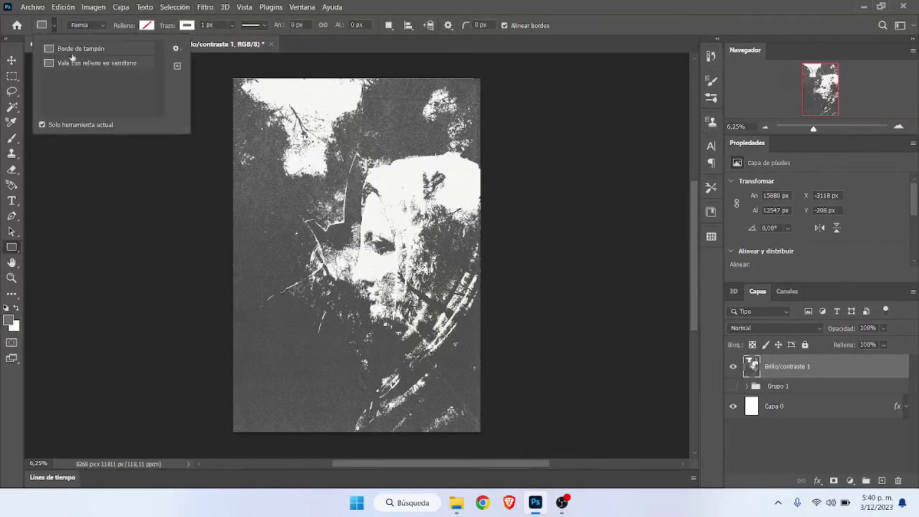
click(146, 25)
click(75, 87)
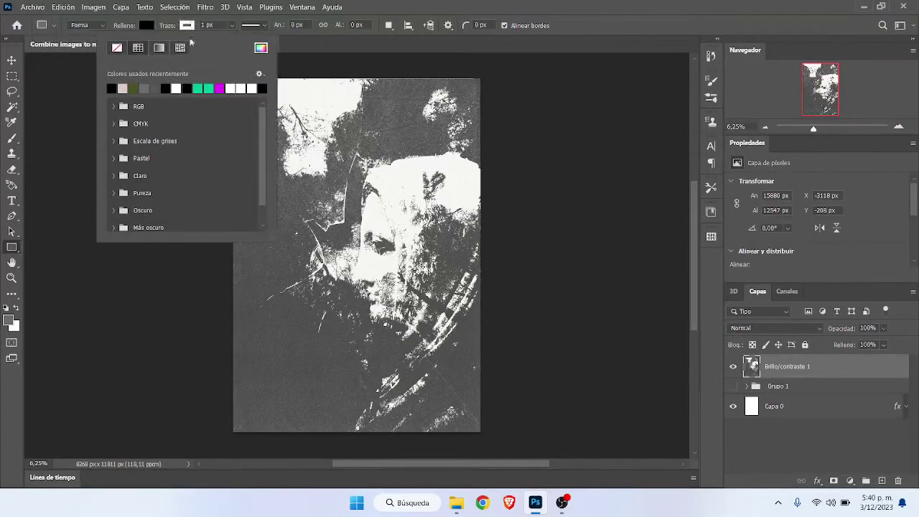
click(388, 4)
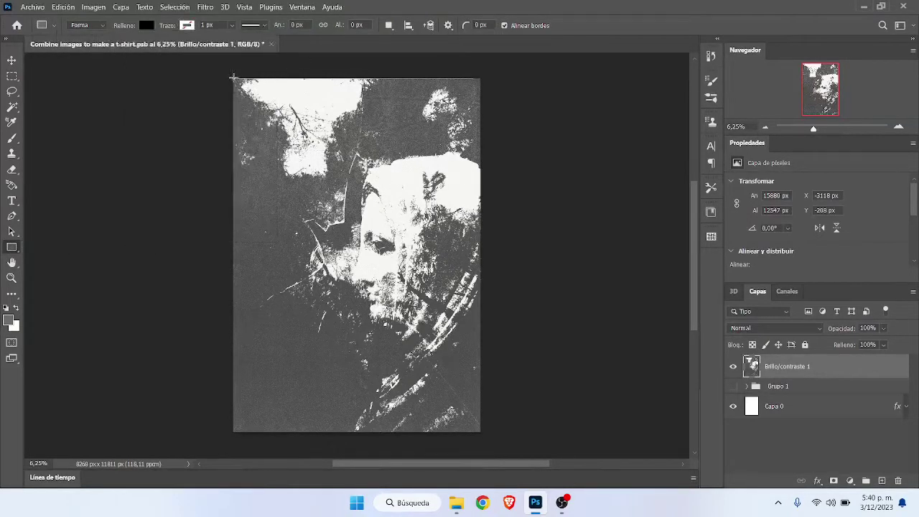
drag(233, 76, 483, 110)
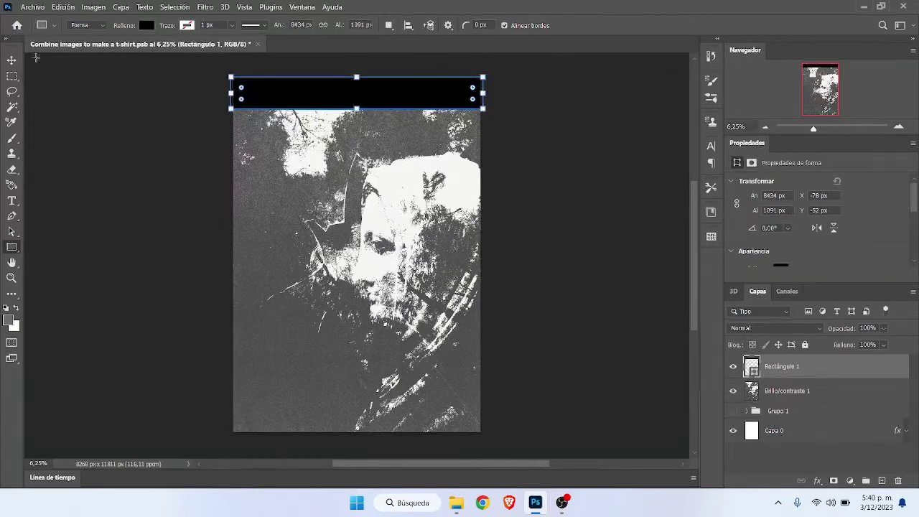
Place a copy of the black bar along the canvas's bottom edge and shift the original partly above the top edge.
key(v)
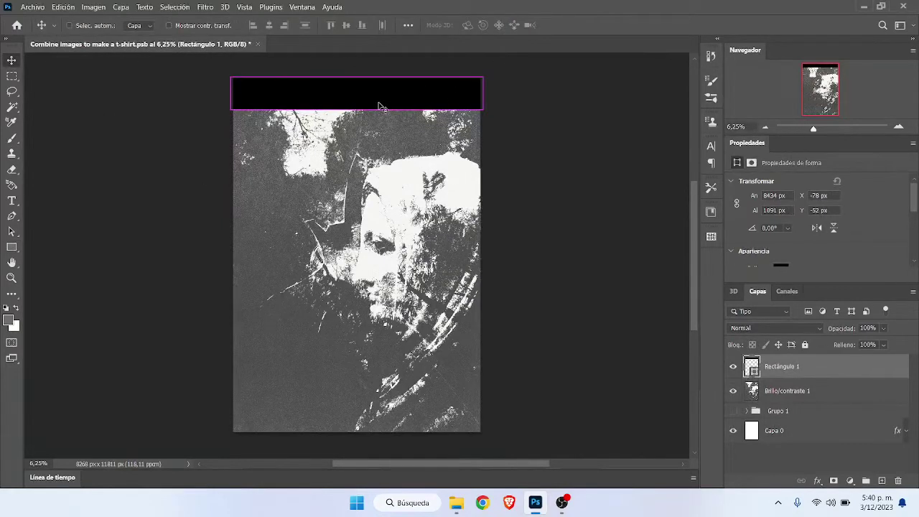
drag(381, 106, 364, 353)
drag(350, 440, 351, 441)
drag(369, 96, 366, 82)
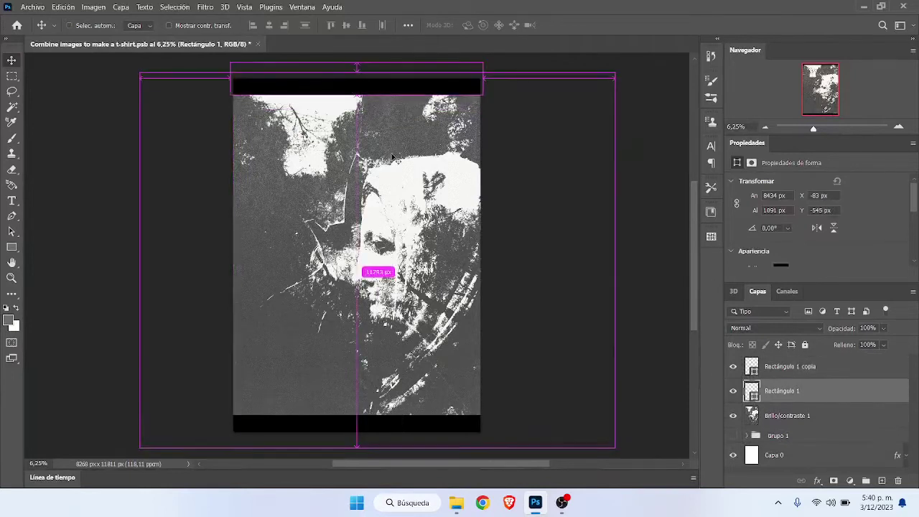
Duplicate the top bar, rotate the copy about -89,75° and stretch it to about 11085 px along the canvas's left edge.
key(ctrl+j)
key(ctrl+t)
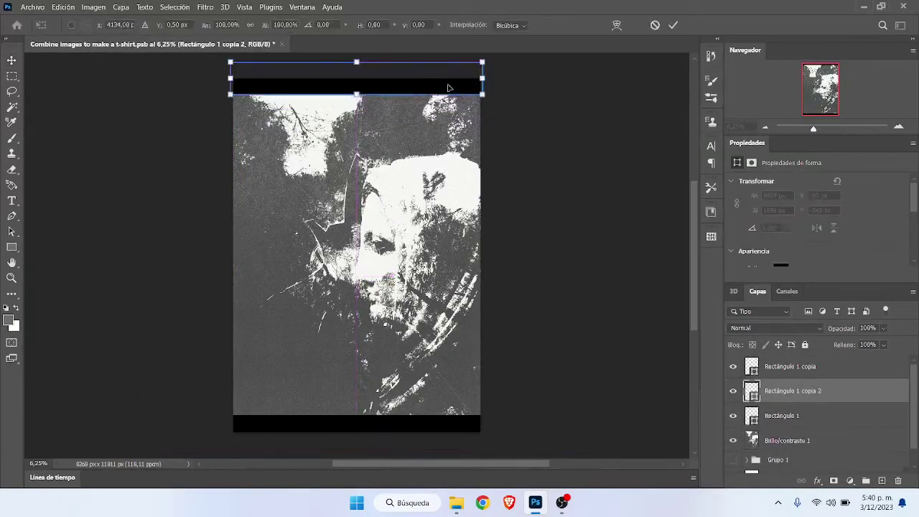
drag(450, 88, 304, 201)
drag(346, 214, 221, 177)
scroll(445, 386, down, 3)
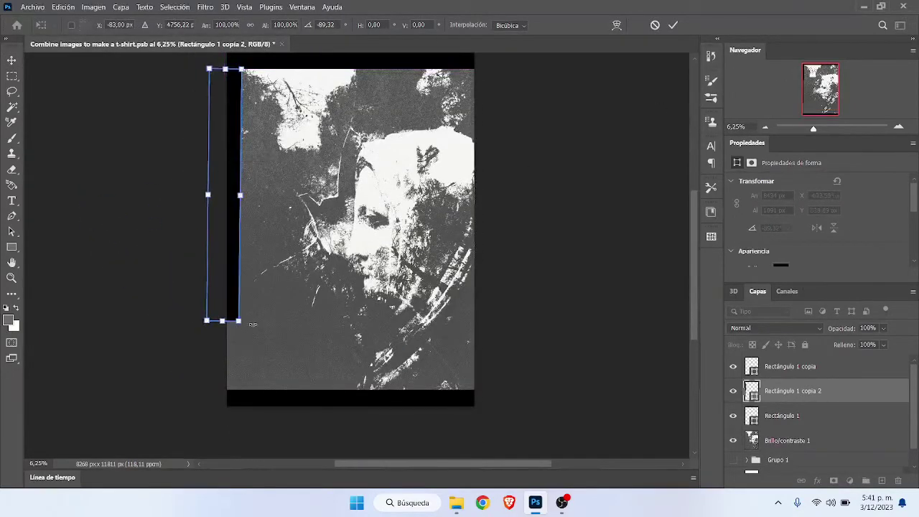
drag(257, 330, 222, 398)
click(673, 25)
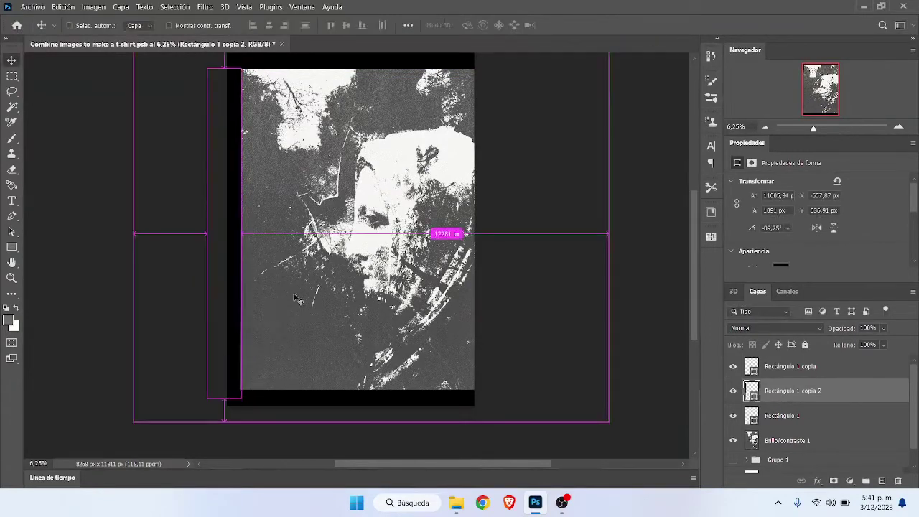
Duplicate the left vertical bar and place the copy along the canvas's right edge to close the frame.
key(ctrl+j)
drag(241, 337, 495, 334)
click(767, 128)
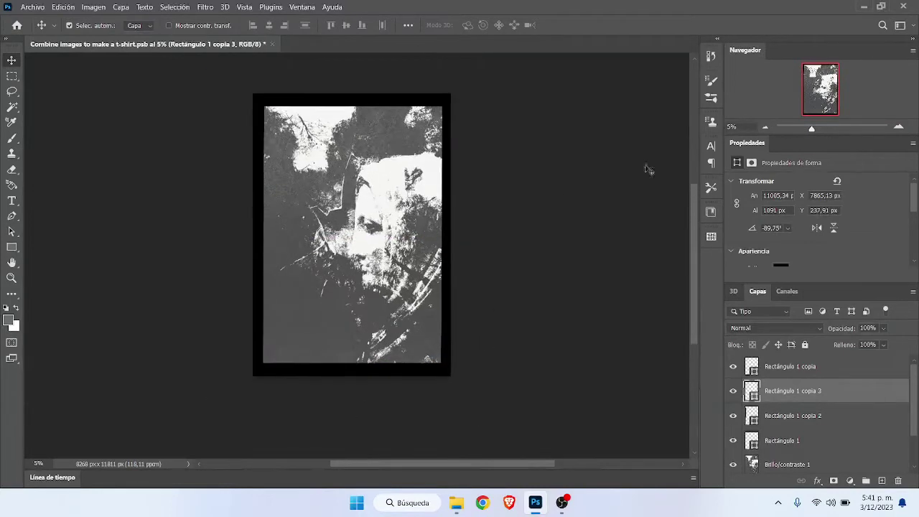
Merge the four black rectangle layers of the frame into one shape layer.
shift+click(790, 446)
shift+click(788, 378)
key(ctrl+e)
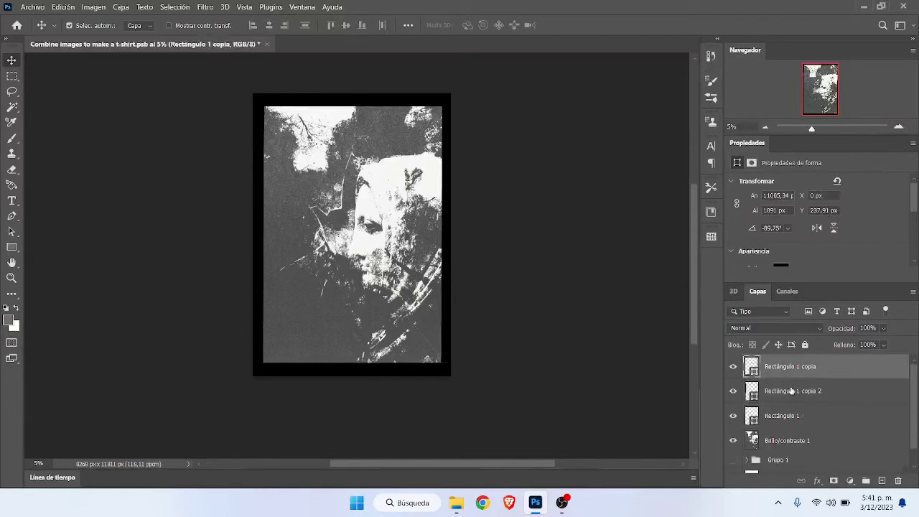
shift+click(794, 423)
key(ctrl+e)
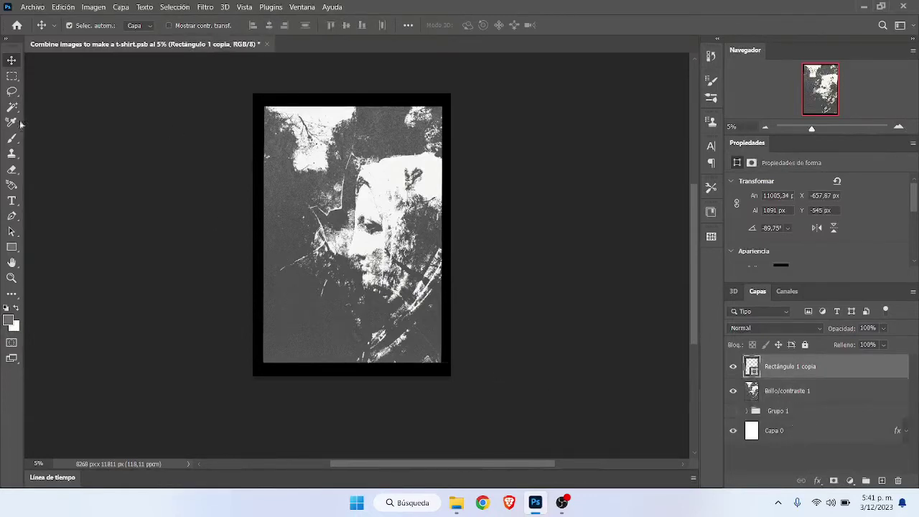
Add the text SINTESIS at 208 pt in the upper part of the poster and commit it.
click(11, 201)
click(300, 149)
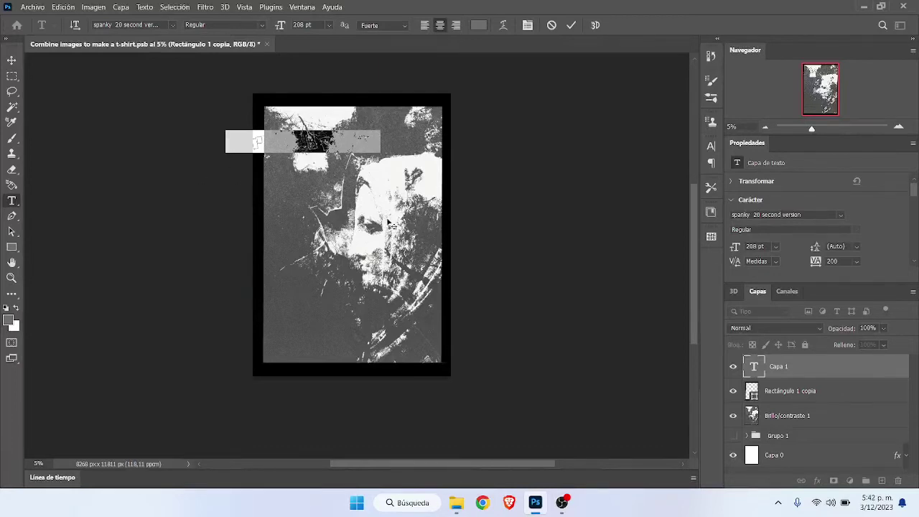
text(...)
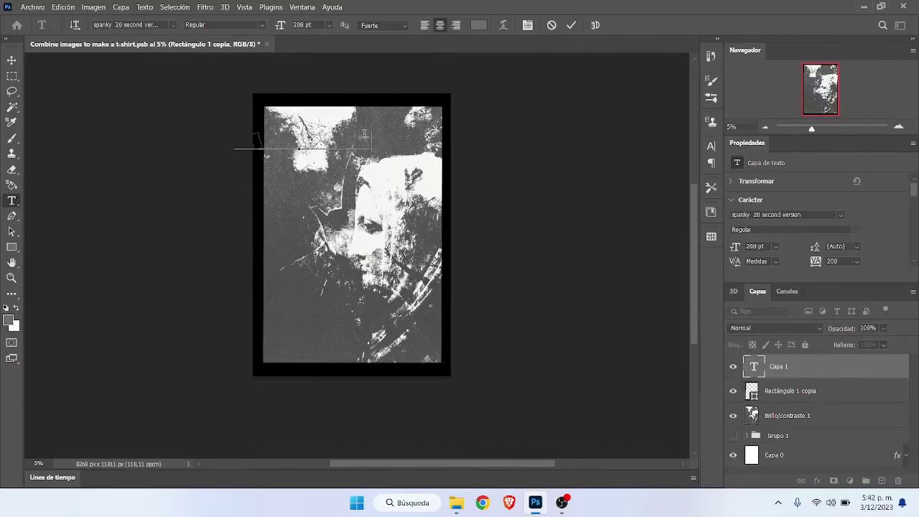
drag(364, 134, 123, 164)
drag(275, 204, 332, 188)
key(ctrl+Return)
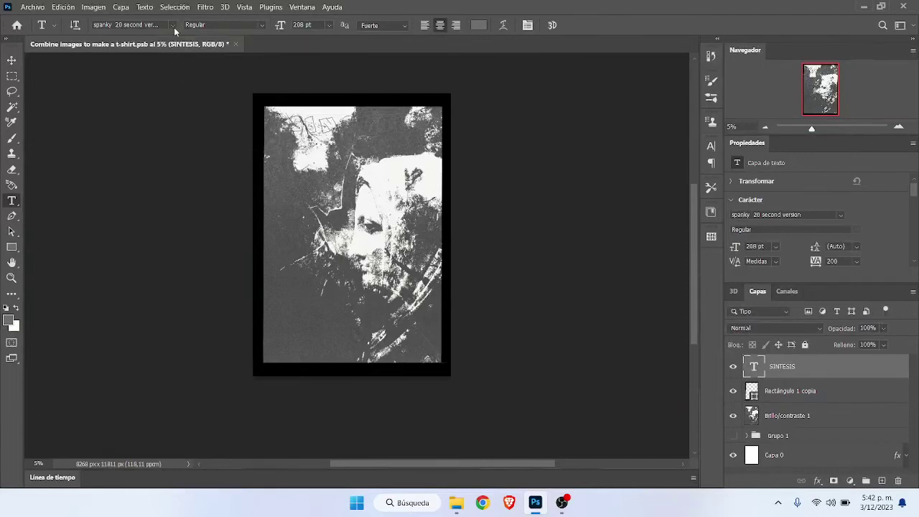
Change the font of the SINTESIS text to LEDLIGHT.
double_click(336, 120)
click(173, 26)
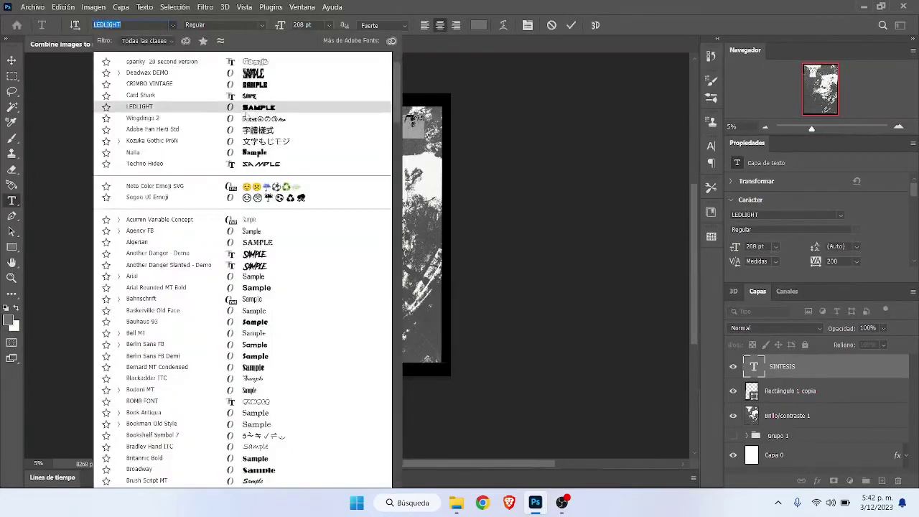
click(245, 111)
click(571, 26)
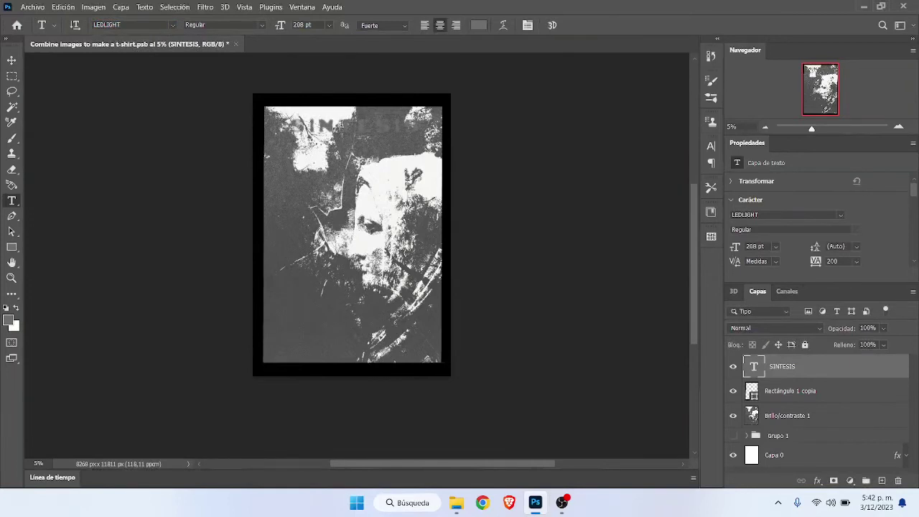
Move the SINTESIS text down to just above the frame's bottom bar.
click(342, 125)
drag(364, 201, 357, 424)
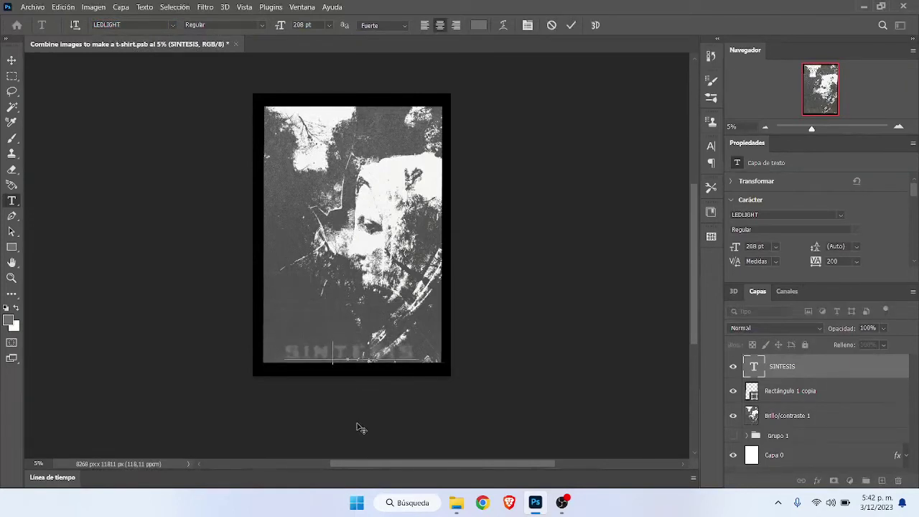
click(572, 26)
key(v)
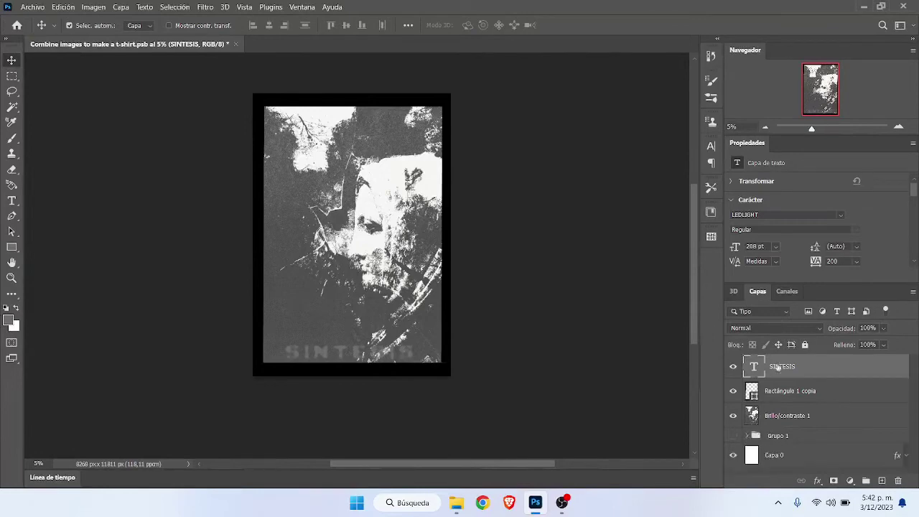
Place the STUDIOAAA-PRINTER-TRASH-FREE (1) texture from the Recursos > Textura folder as an embedded element.
click(30, 6)
click(117, 222)
click(157, 33)
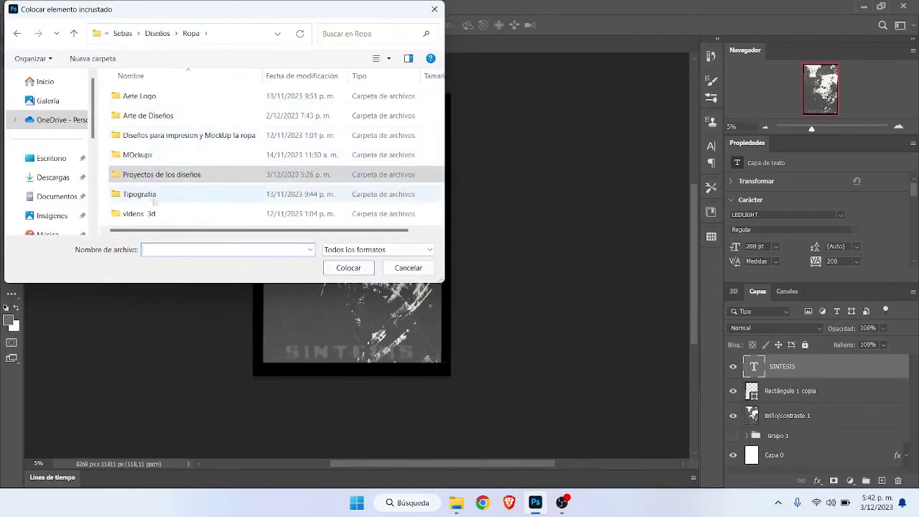
click(157, 33)
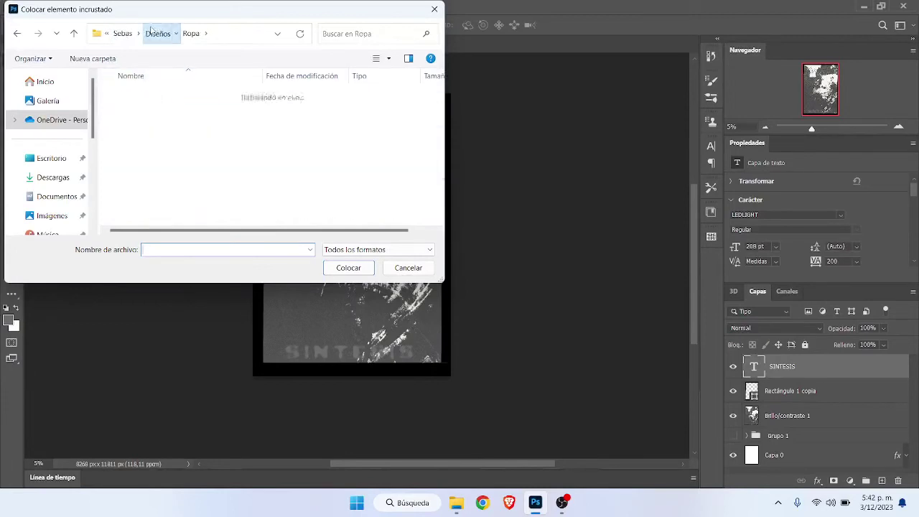
double_click(141, 98)
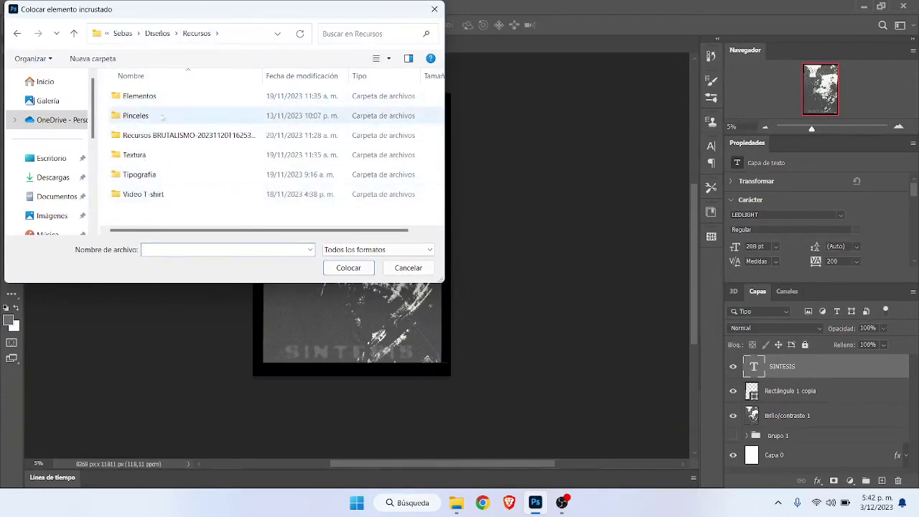
double_click(158, 155)
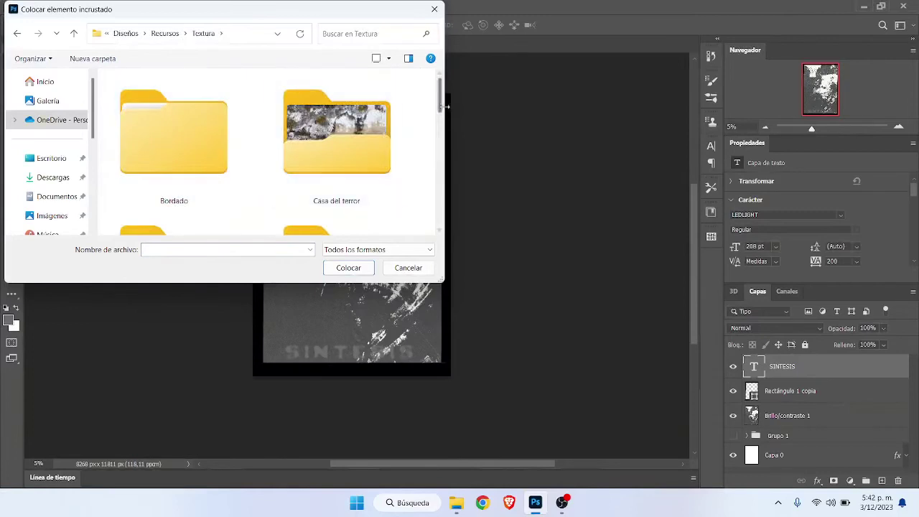
scroll(280, 144, down, 3)
double_click(334, 113)
click(139, 100)
click(348, 267)
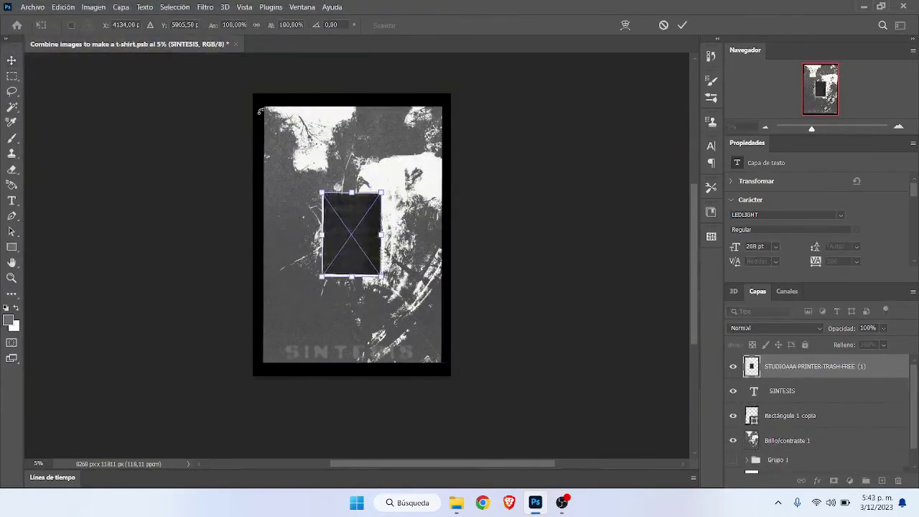
Enlarge the placed printer-trash texture to about 506% width and 442% height so it covers the canvas.
drag(324, 192, 213, 70)
drag(381, 277, 516, 446)
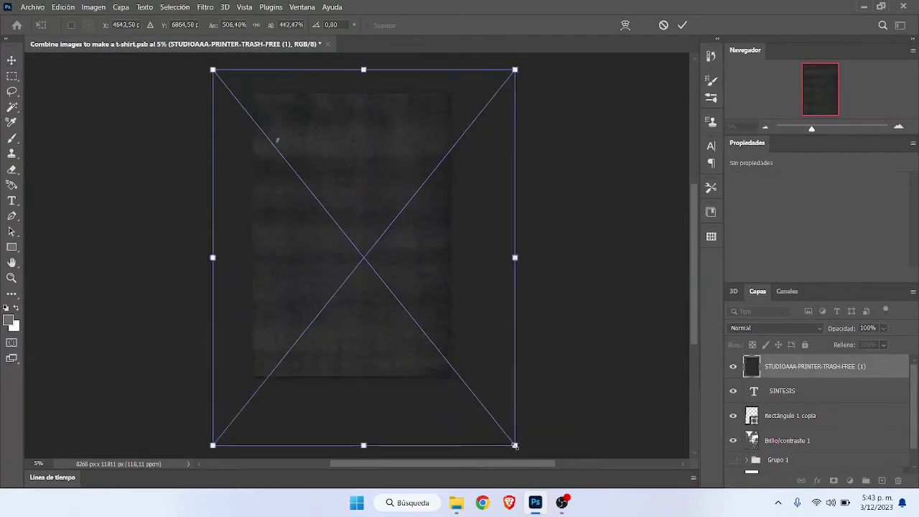
click(683, 25)
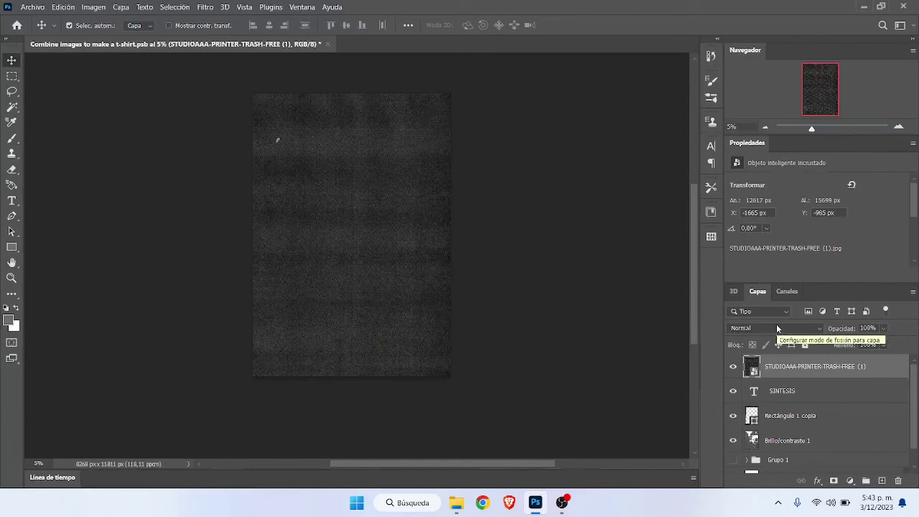
Set the blend mode of the STUDIOAAA-PRINTER-TRASH-FREE (1) texture layer to Trama (Screen).
click(789, 329)
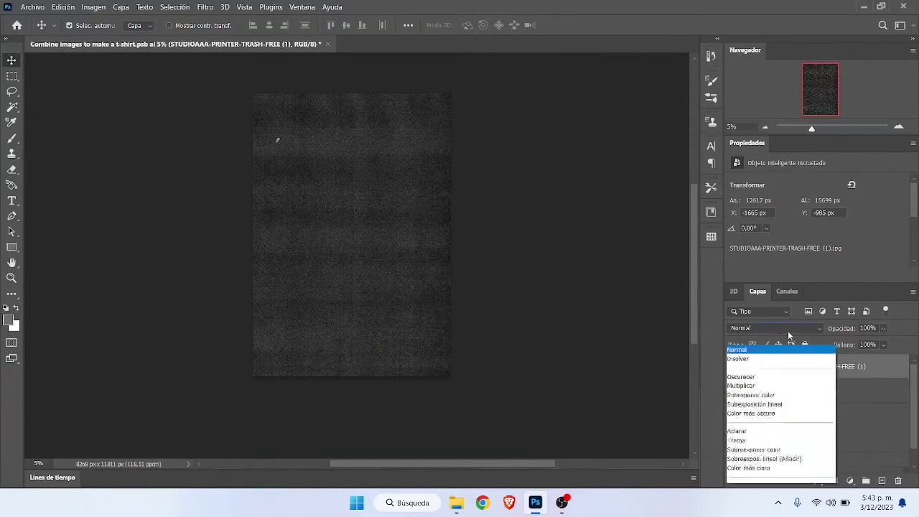
click(746, 287)
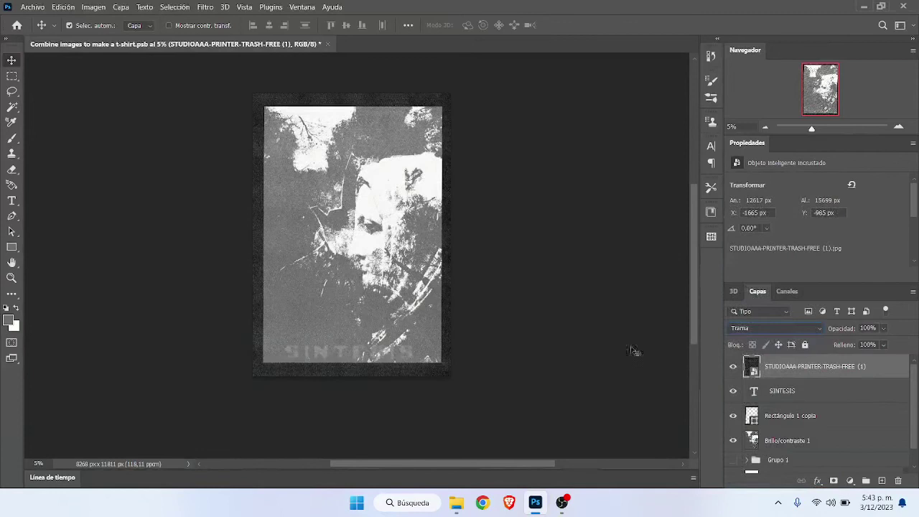
Merge the SINTESIS text and Rectángulo 1 copia frame layers into one, and clip the printer-trash texture to the merged layer.
click(802, 394)
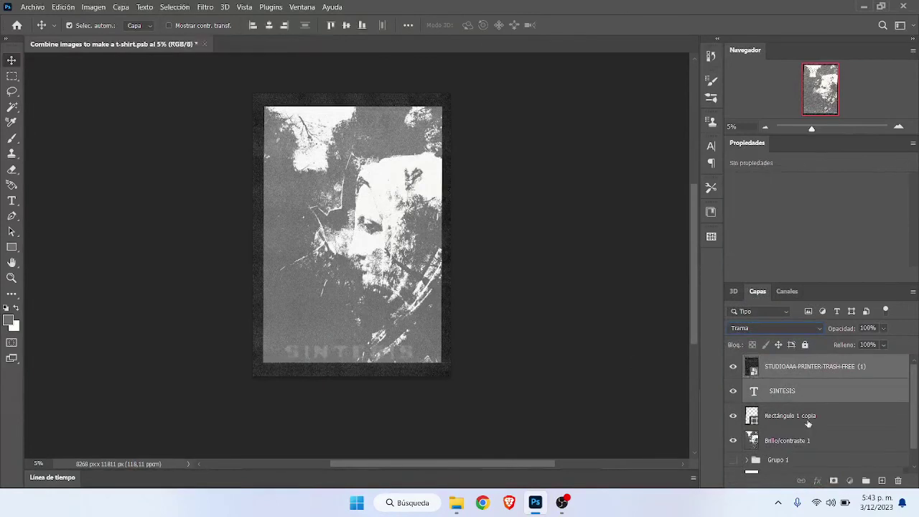
click(809, 424)
shift+click(805, 401)
key(ctrl)
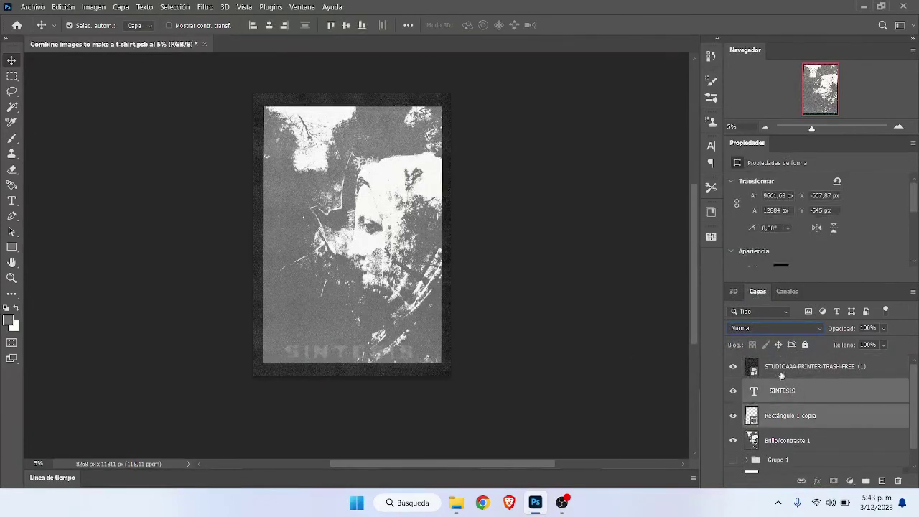
key(ctrl+e)
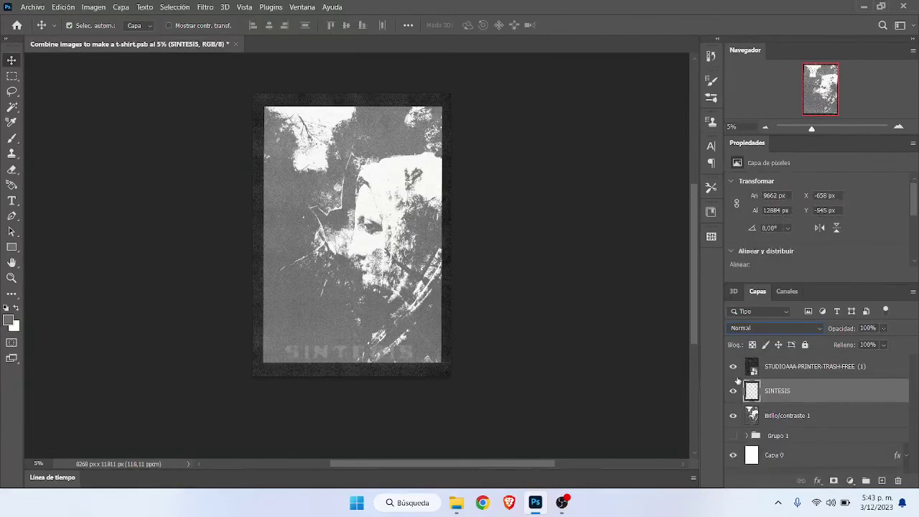
alt+click(787, 378)
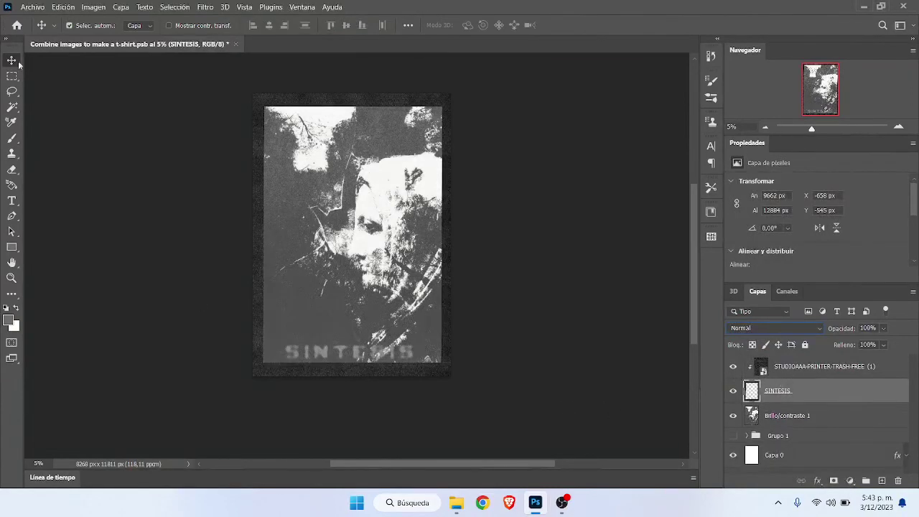